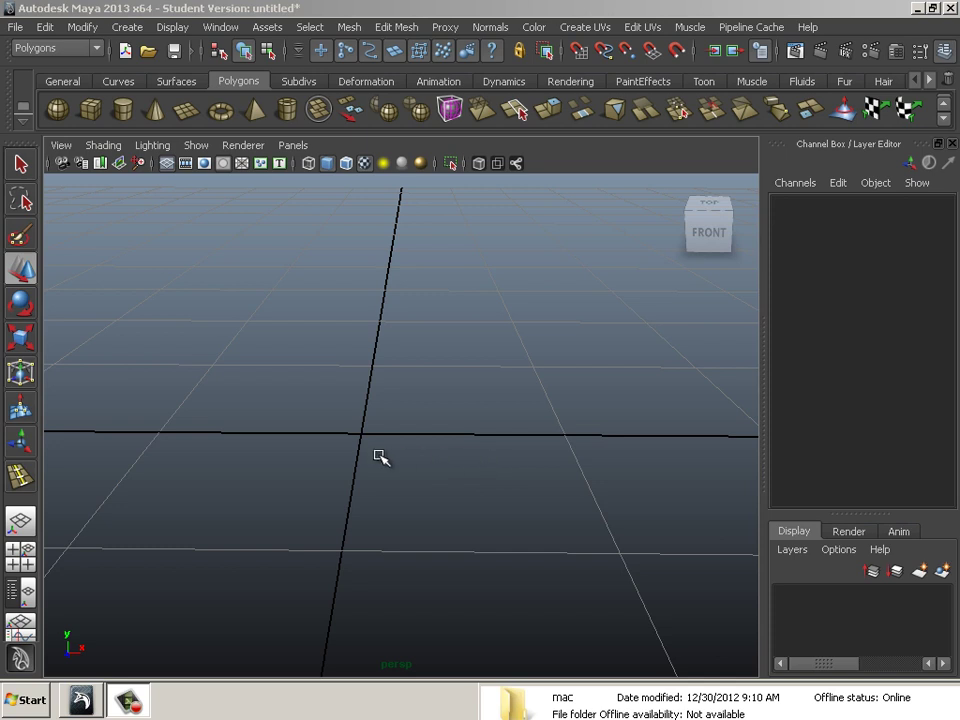
pyautogui.keyDown('alt'); pyautogui.moveTo(377, 463); pyautogui.dragTo(401, 488, button='middle'); pyautogui.keyUp('alt')
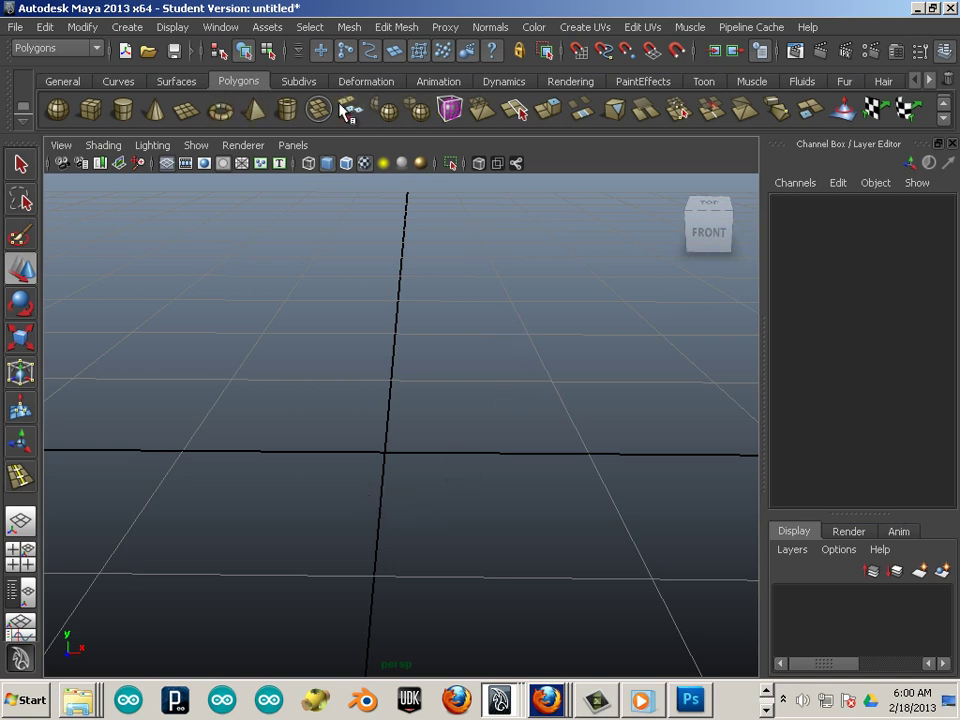
pyautogui.click(404, 30)
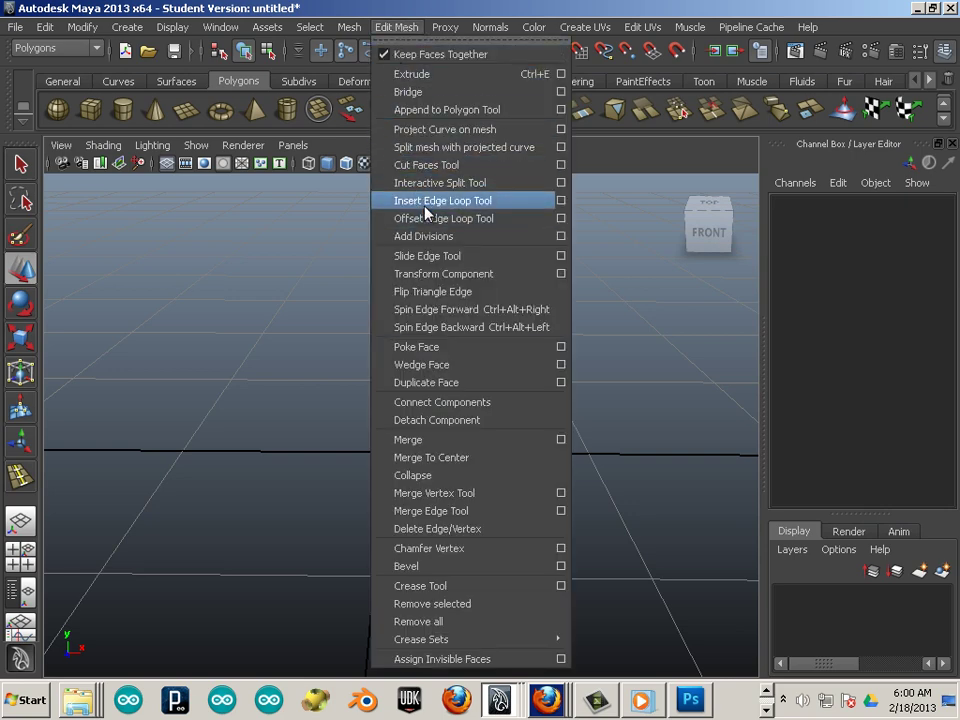
pyautogui.click(420, 6)
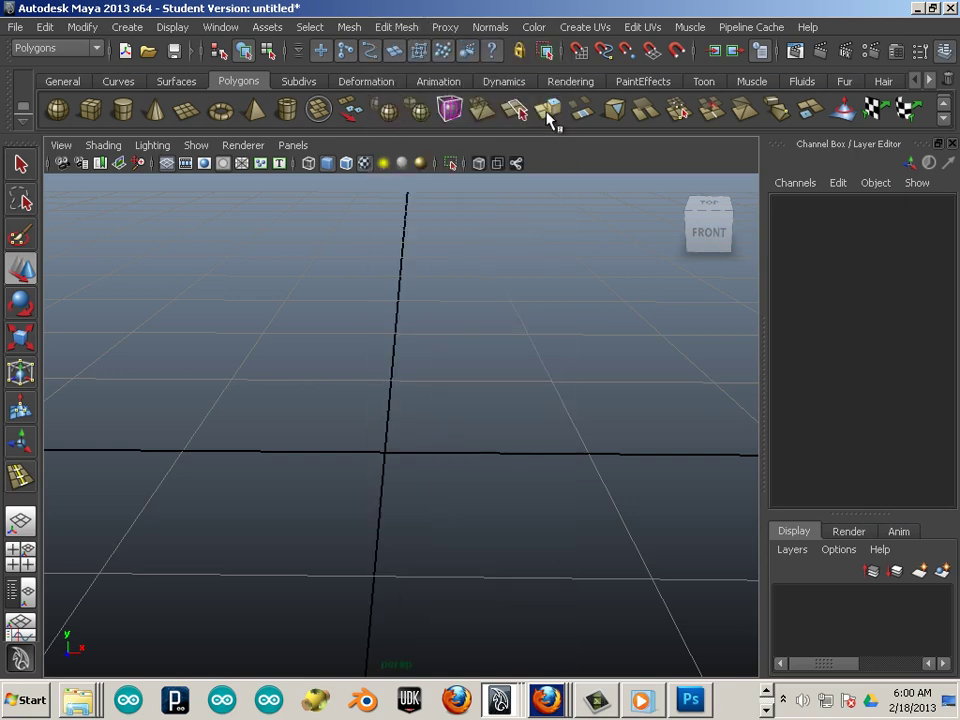
# - Open the Hotkey Editor and check the hotkey and assignment options of the PolyExtrude command in the Edit Mesh category
pyautogui.click(220, 27)
pyautogui.moveTo(258, 110)
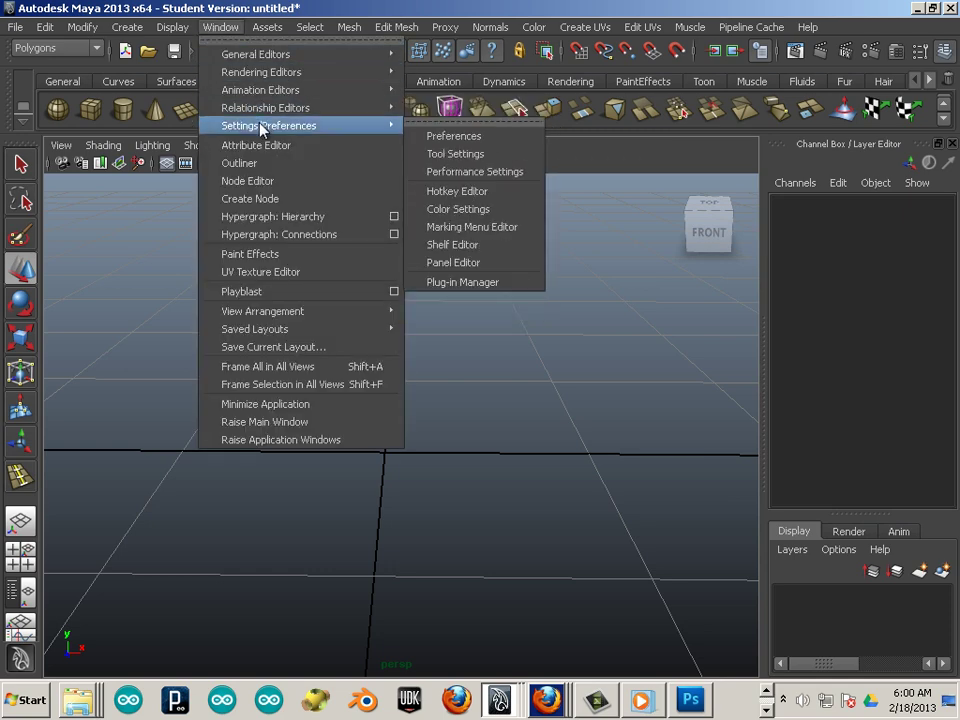
pyautogui.click(488, 197)
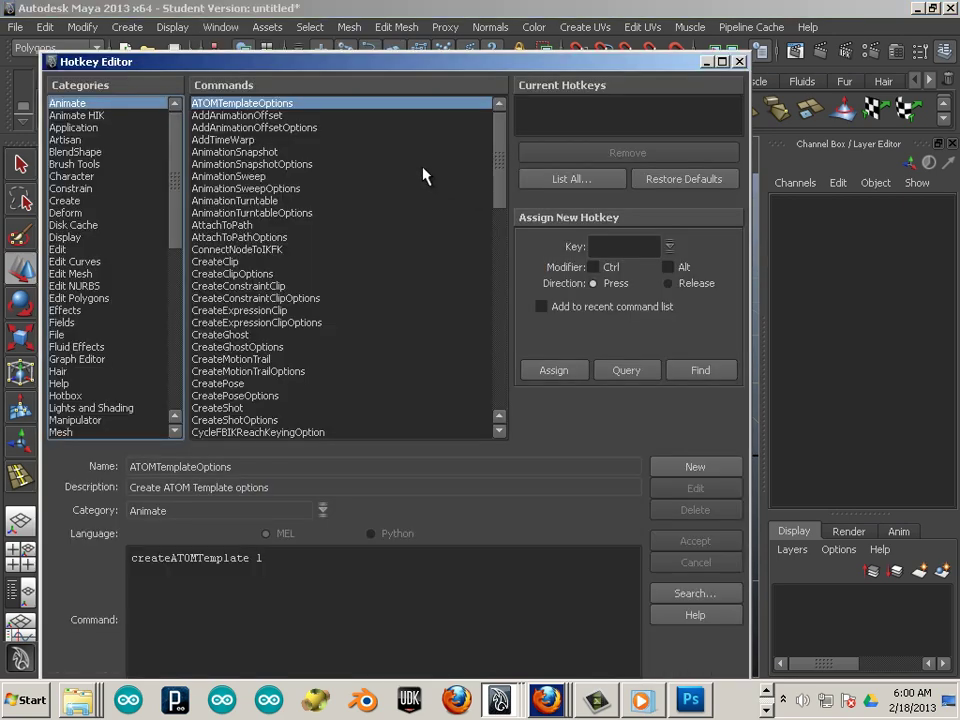
pyautogui.click(68, 273)
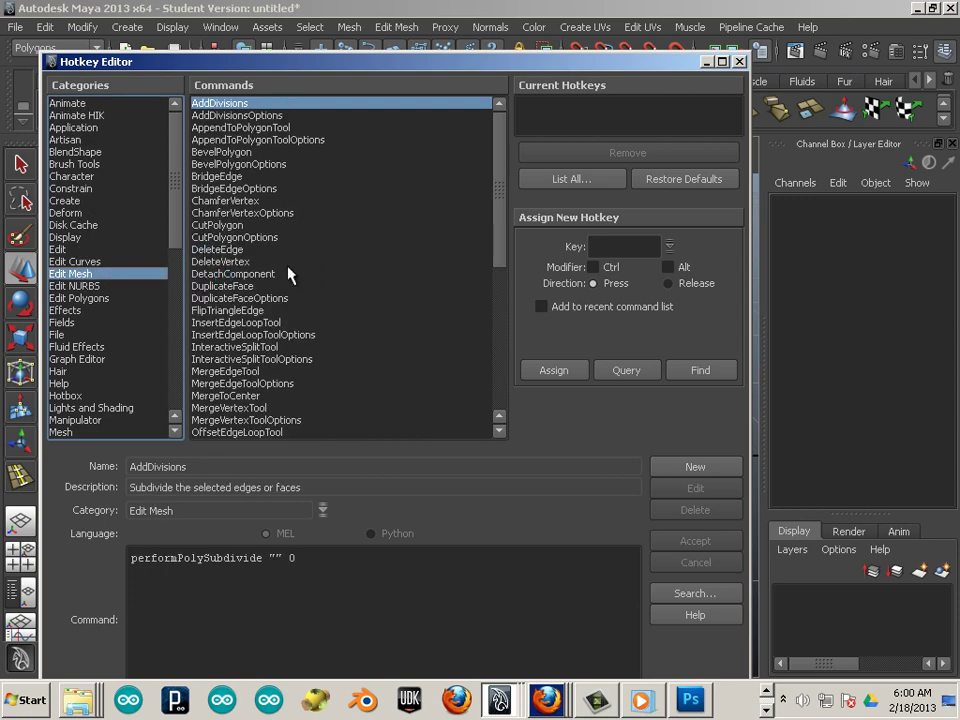
pyautogui.moveTo(500, 252); pyautogui.dragTo(497, 304)
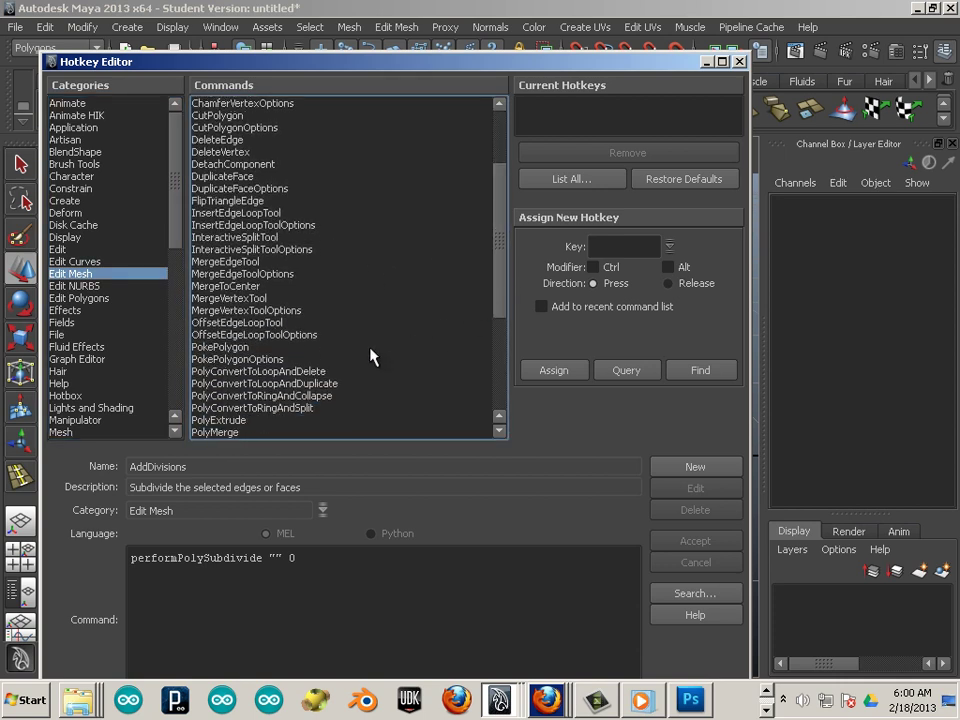
pyautogui.scroll(-1, 370, 357)
pyautogui.click(212, 383)
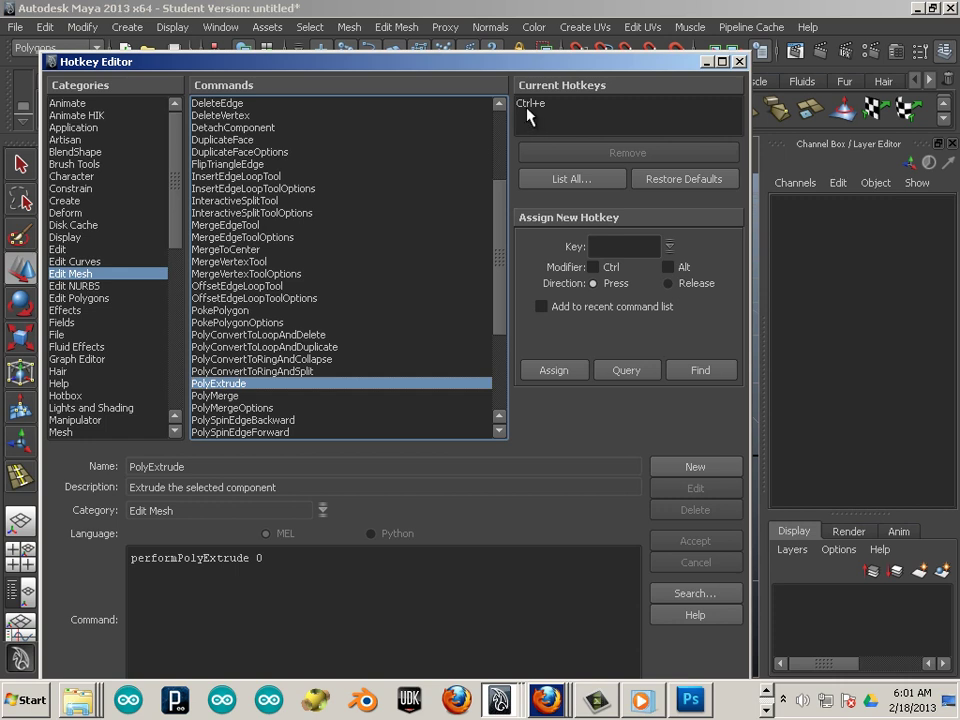
pyautogui.click(608, 246)
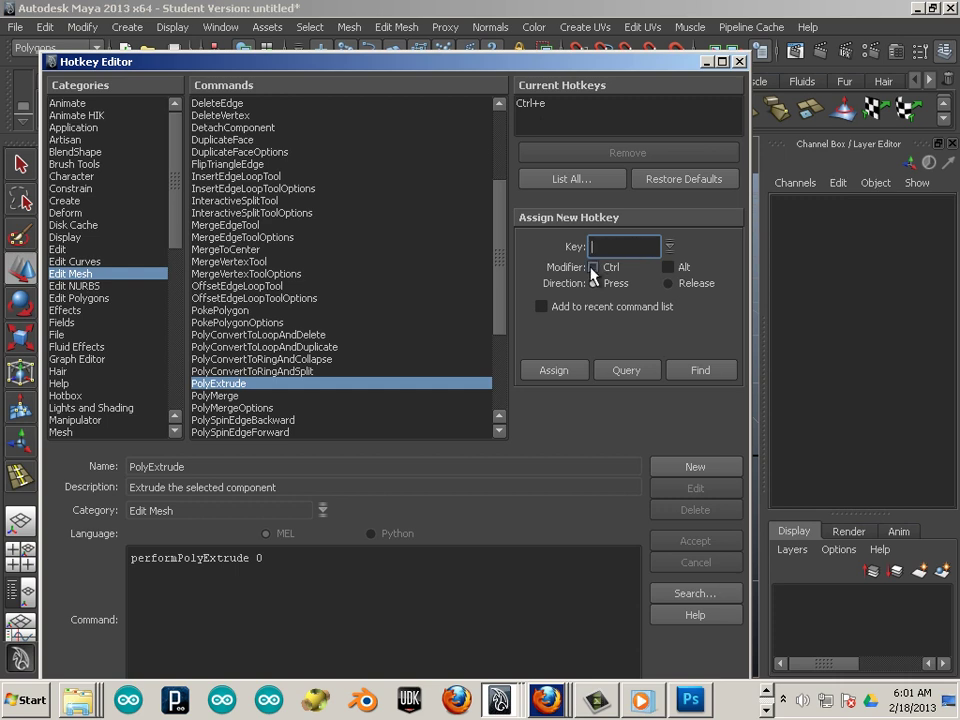
pyautogui.click(593, 268)
# - Look up the hotkey of InsertEdgeLoopTool in the Edit Mesh commands and close the Hotkey Editor
pyautogui.moveTo(500, 268); pyautogui.dragTo(500, 330)
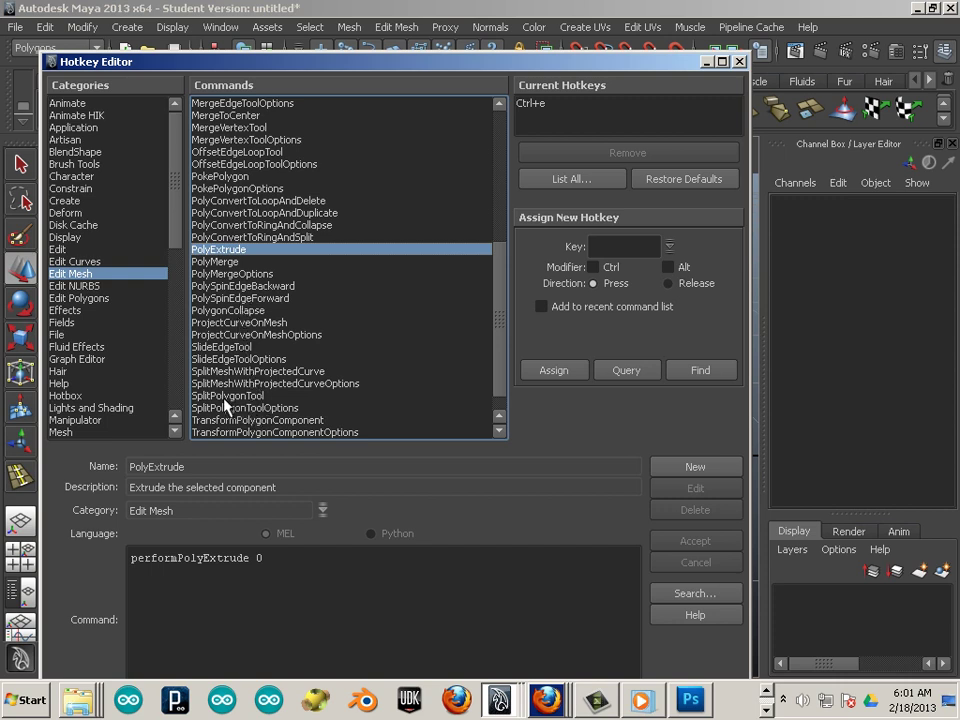
pyautogui.scroll(-1, 226, 400)
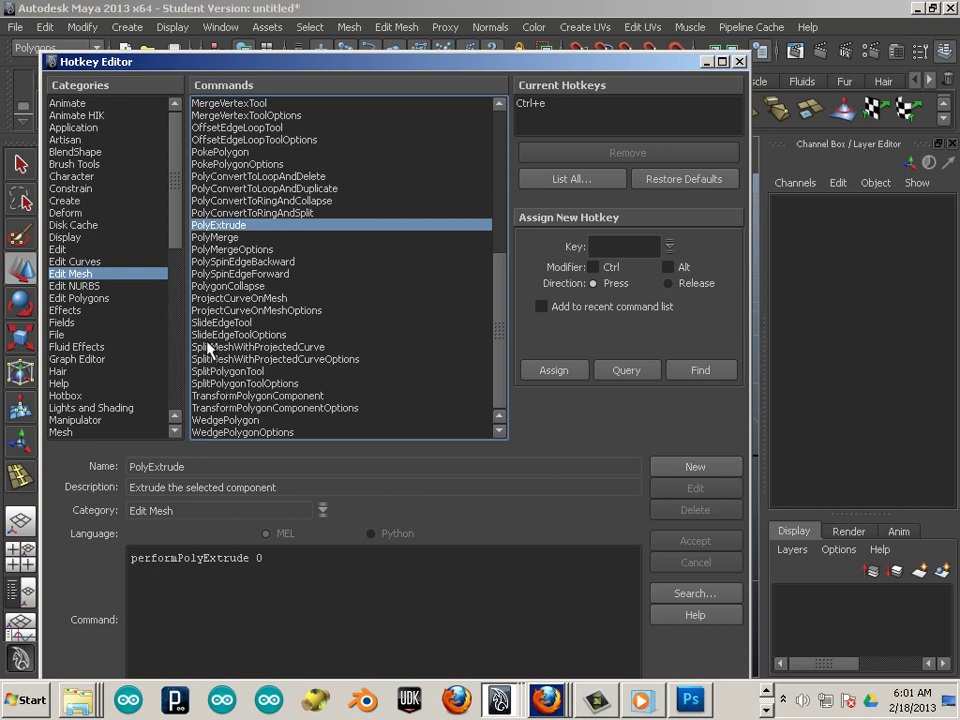
pyautogui.scroll(1, 208, 345)
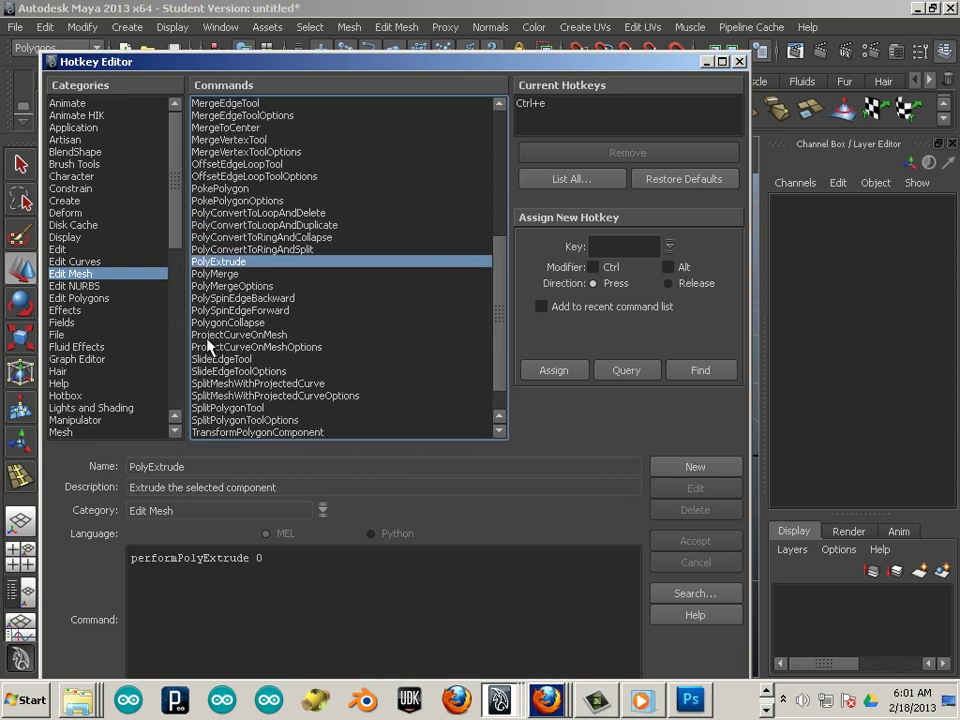
pyautogui.scroll(2, 208, 345)
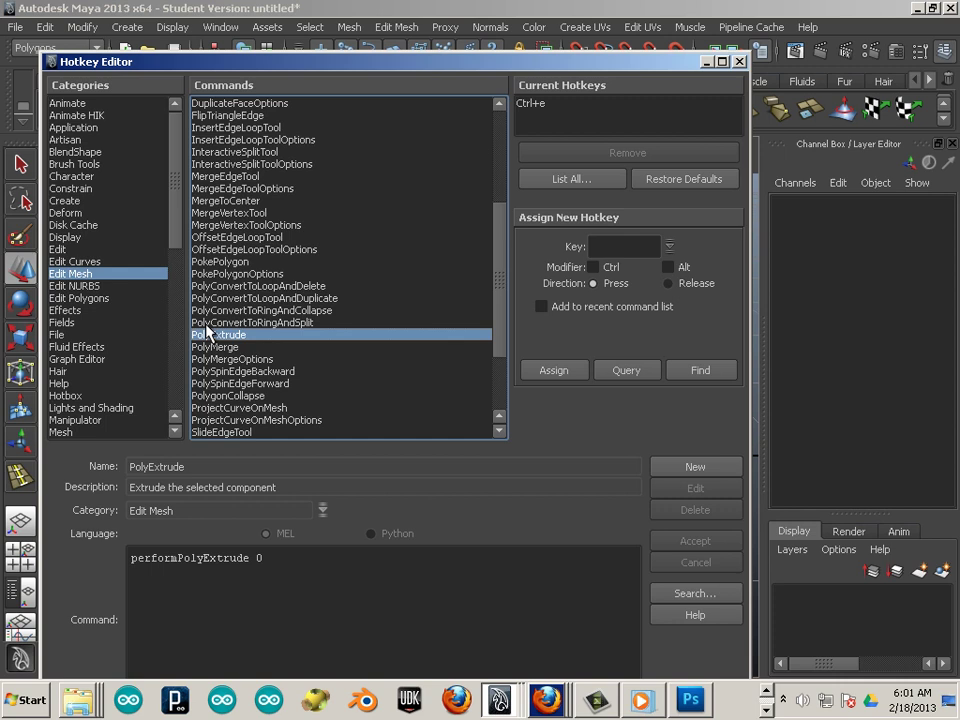
pyautogui.scroll(1, 200, 330)
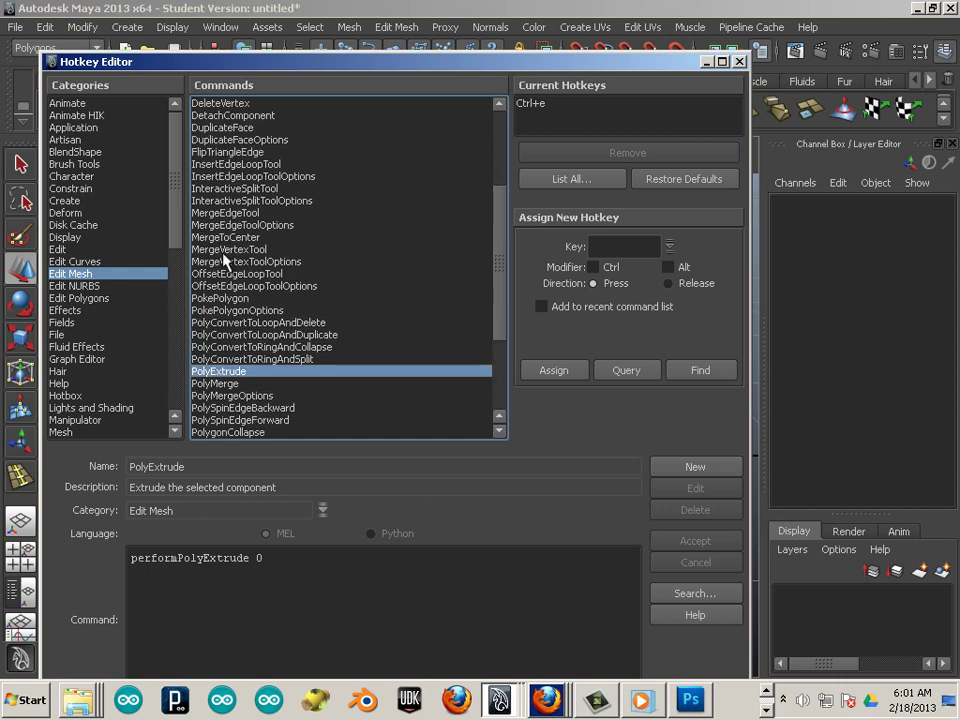
pyautogui.click(225, 166)
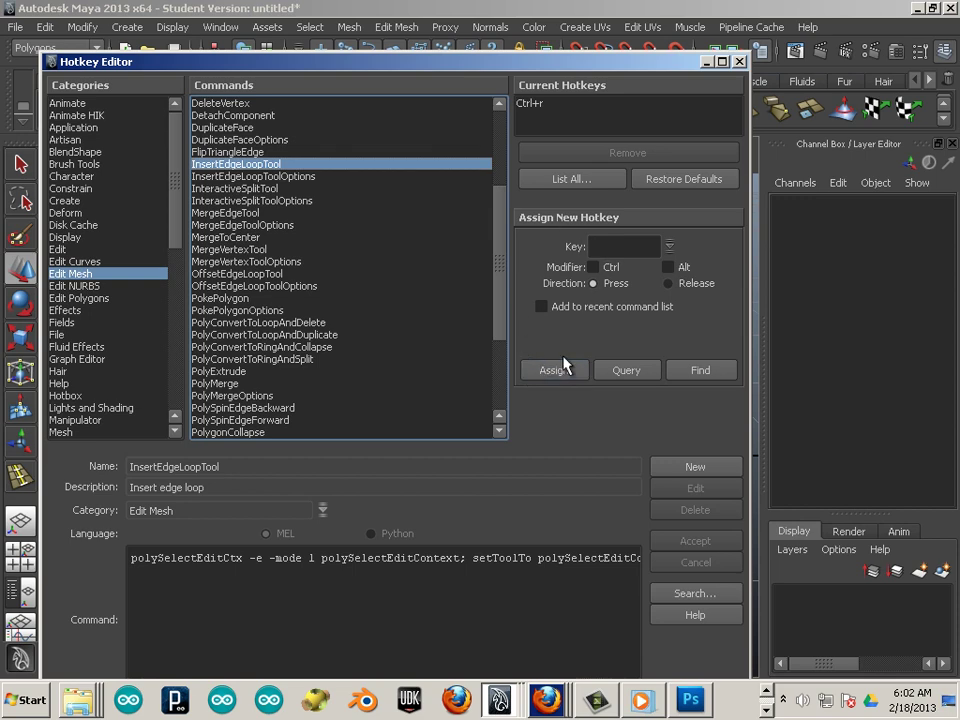
pyautogui.click(739, 61)
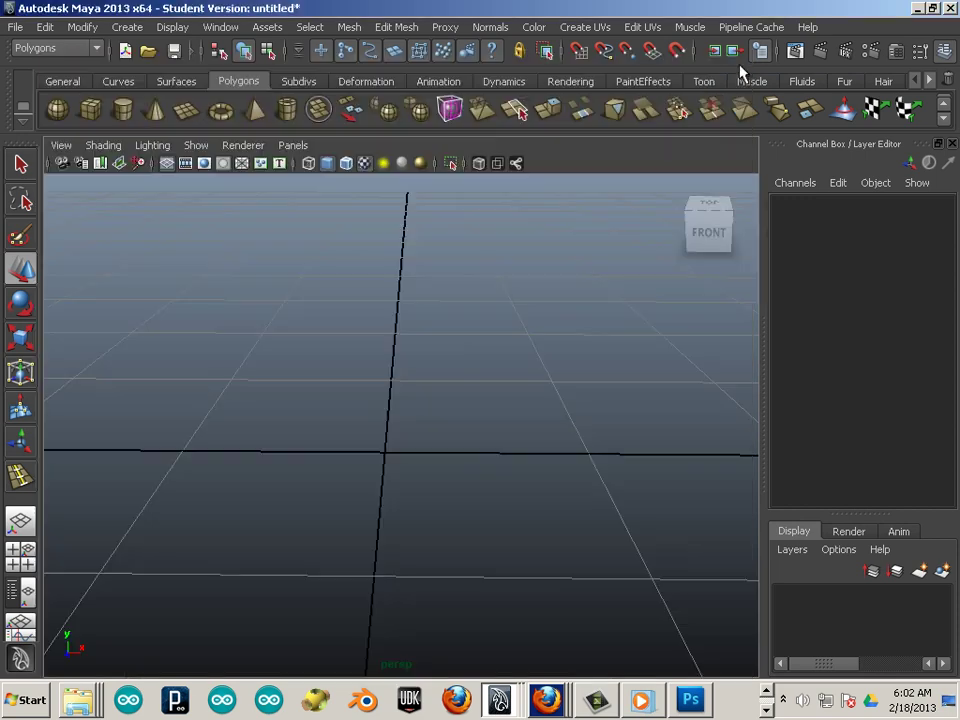
# - Create a polygon cube and insert three horizontal edge loops around it, near the base, near the upper edge and around mid-height
pyautogui.click(96, 112)
pyautogui.press('f')
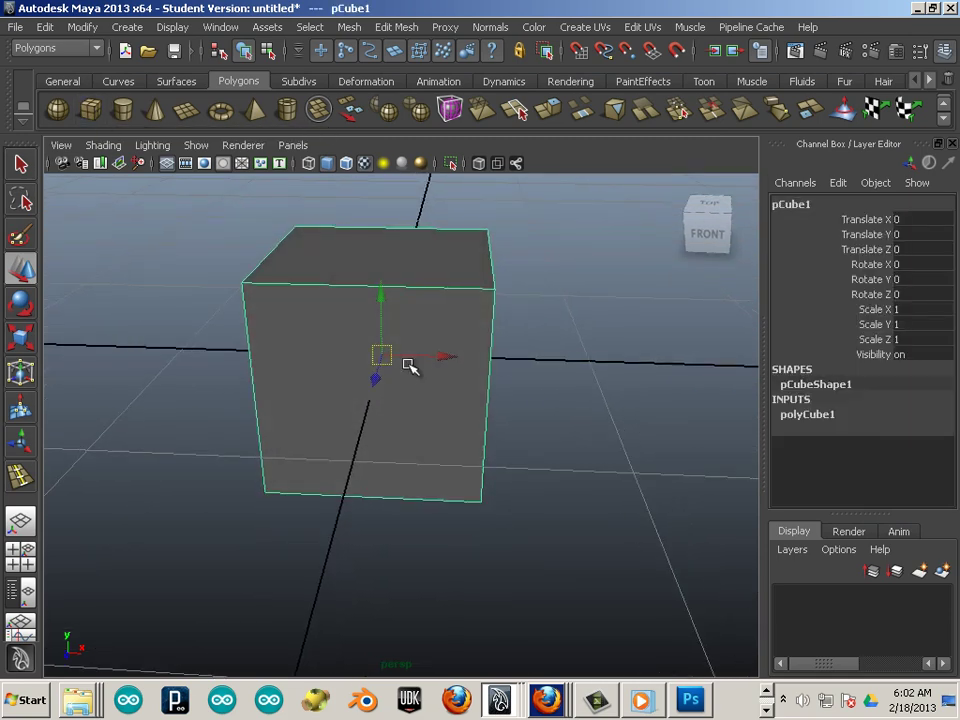
pyautogui.hotkey('ctrl', 'e')
pyautogui.click(489, 343)
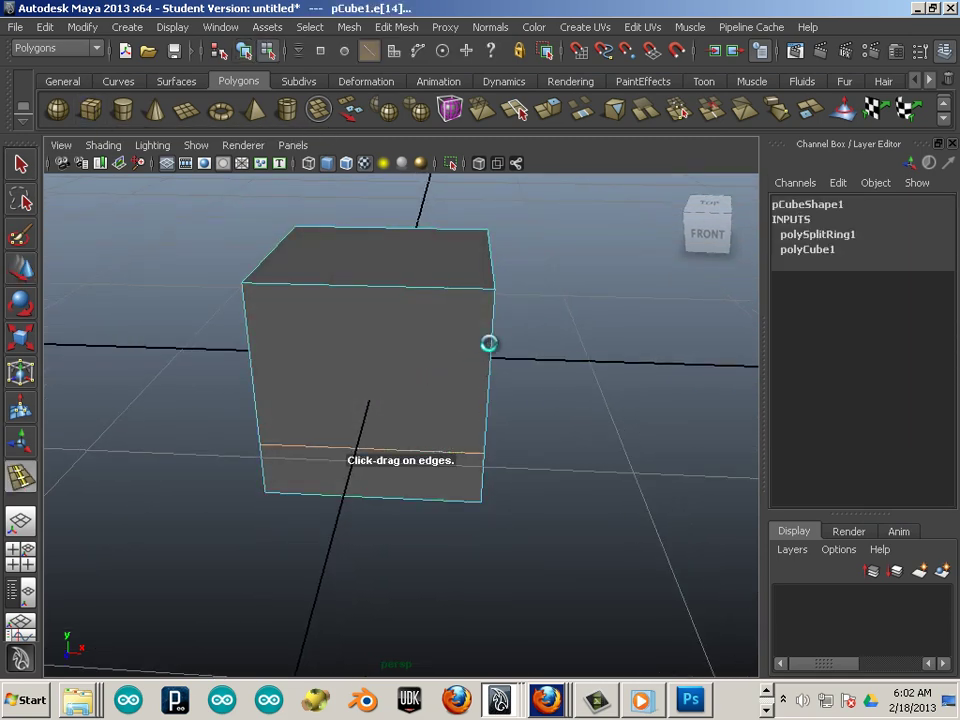
pyautogui.click(490, 318)
pyautogui.click(488, 373)
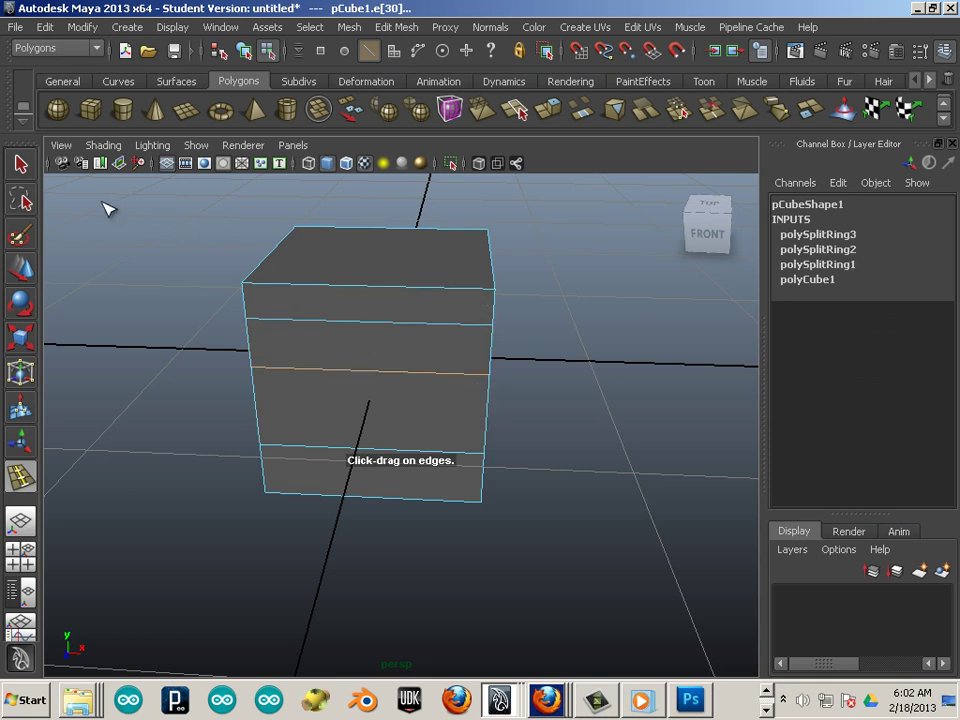
pyautogui.press('w')
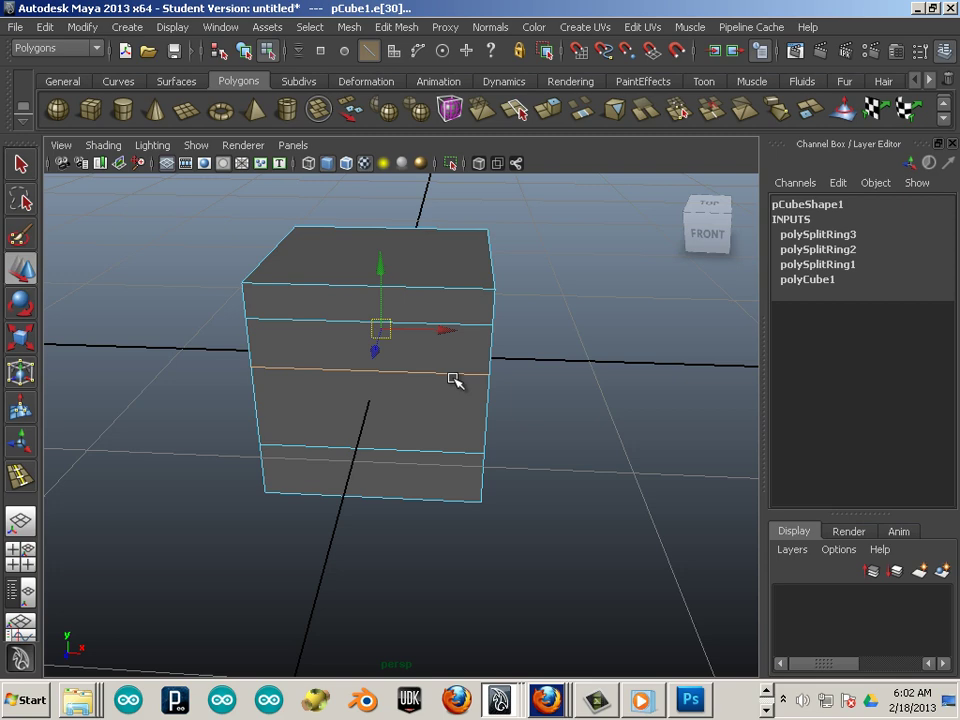
# - Extrude the cube's front face between the two lower edge loops and scale it inward in width and height
pyautogui.keyDown('alt'); pyautogui.moveTo(452, 380); pyautogui.dragTo(439, 377); pyautogui.keyUp('alt')
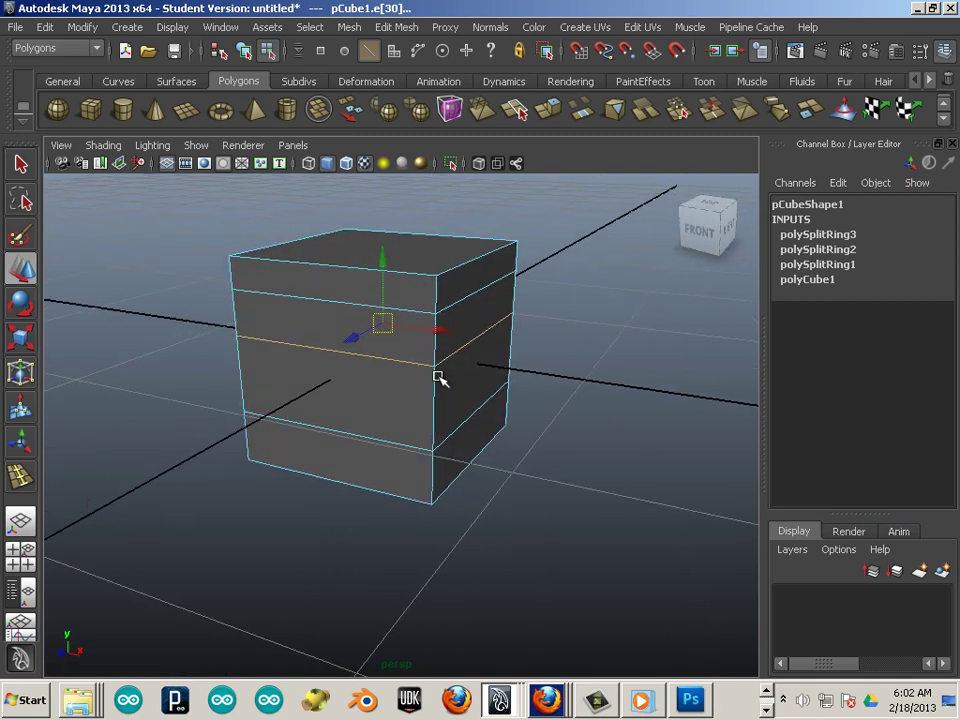
pyautogui.press('F11')
pyautogui.click(400, 410)
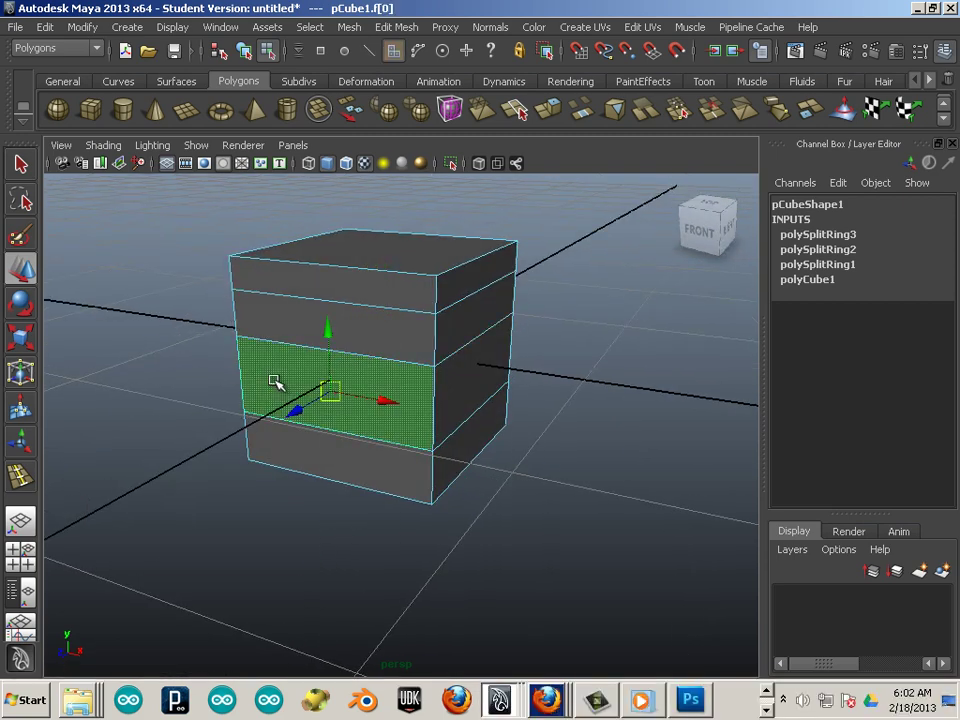
pyautogui.hotkey('ctrl', 'e')
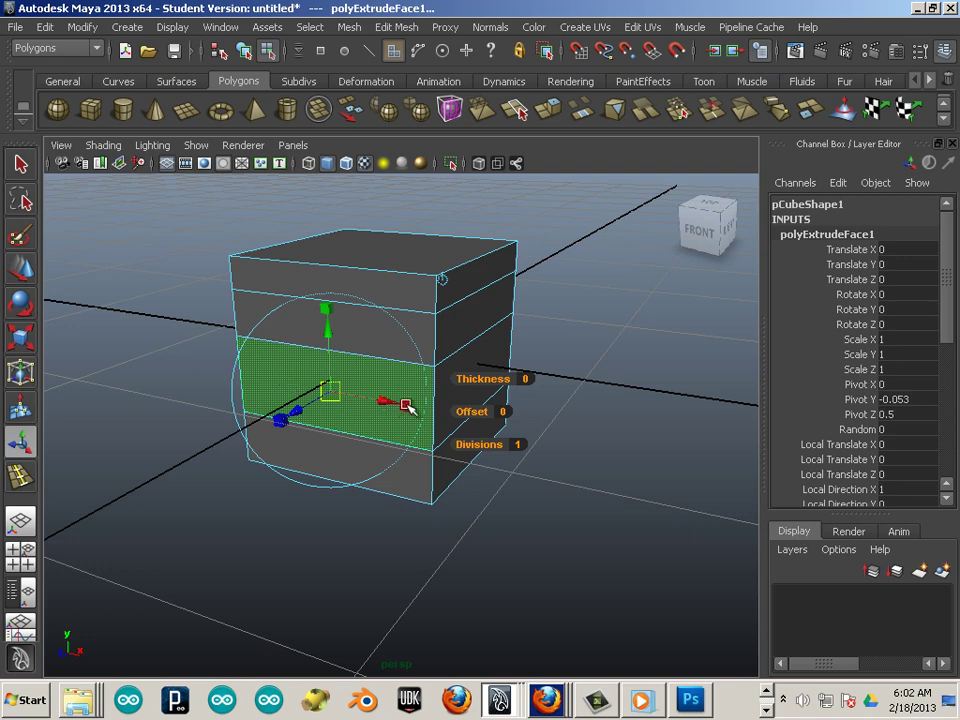
pyautogui.moveTo(408, 405); pyautogui.dragTo(360, 399)
pyautogui.moveTo(328, 312); pyautogui.dragTo(321, 364)
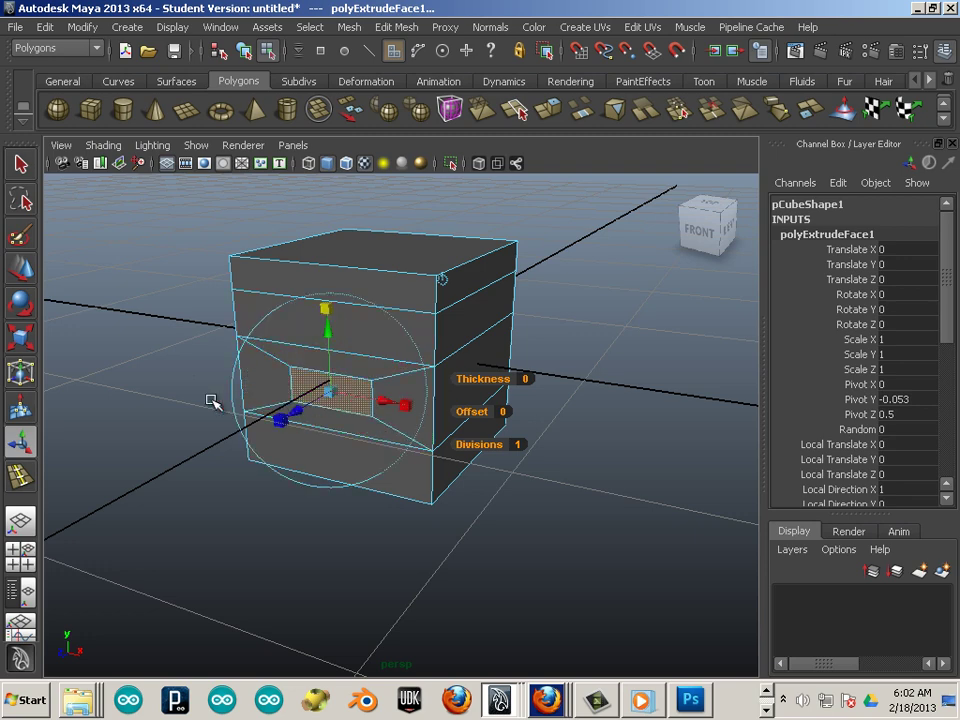
# - Extrude the two uppermost front faces of the cube together and scale them inward in width and height
pyautogui.keyDown('alt'); pyautogui.moveTo(212, 402); pyautogui.dragTo(242, 394); pyautogui.keyUp('alt')
pyautogui.click(450, 289)
pyautogui.keyDown('shift'); pyautogui.click(460, 328); pyautogui.keyUp('shift')
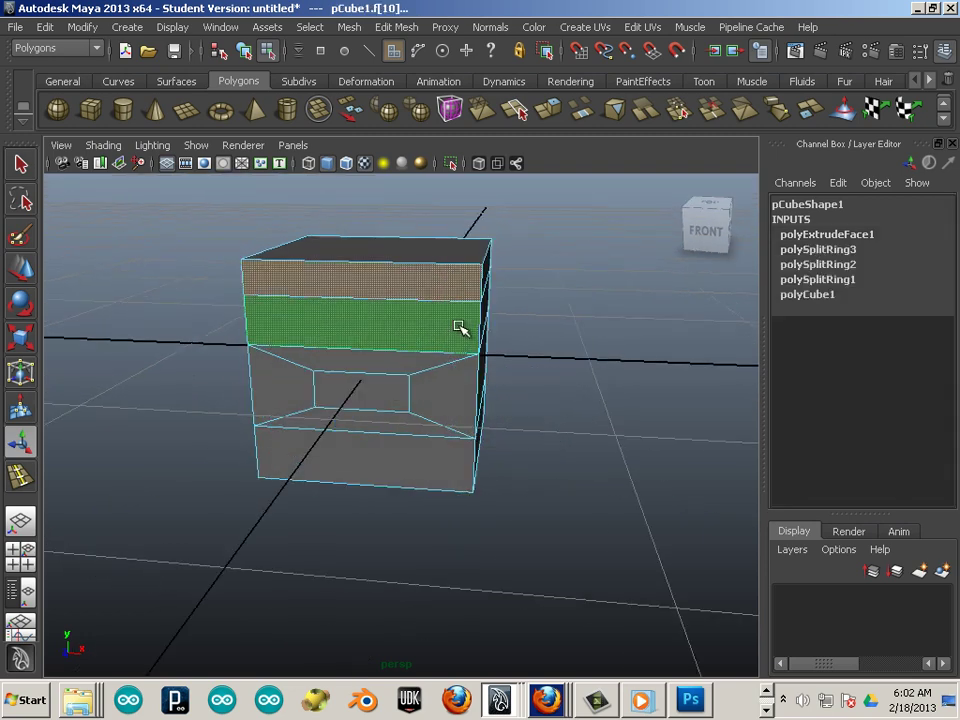
pyautogui.hotkey('ctrl', 'e')
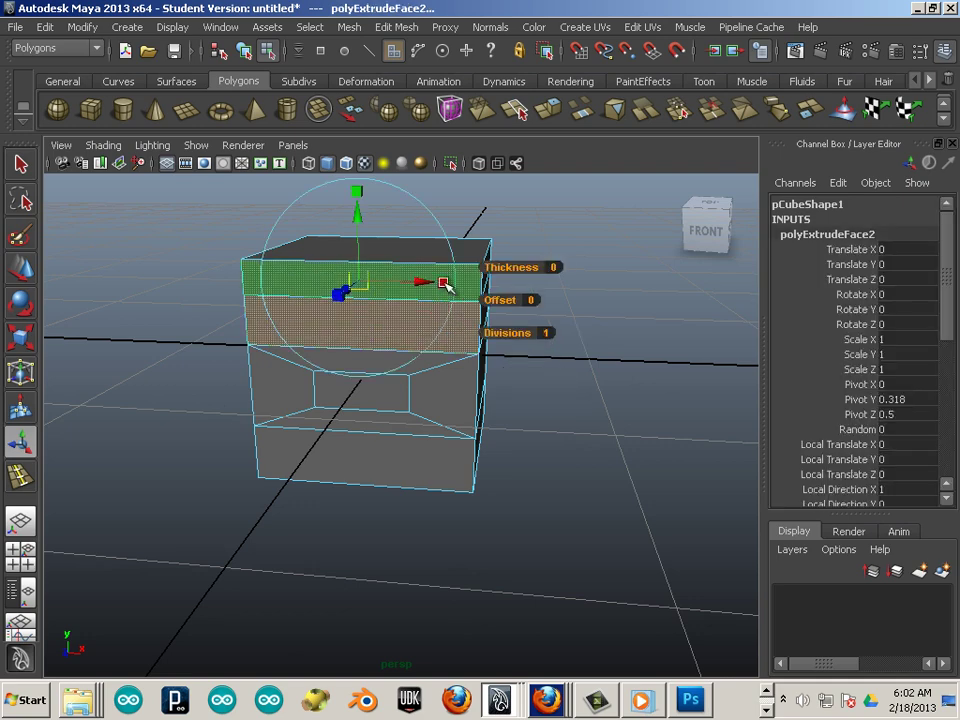
pyautogui.moveTo(447, 287); pyautogui.dragTo(375, 253)
pyautogui.moveTo(357, 191); pyautogui.dragTo(358, 223)
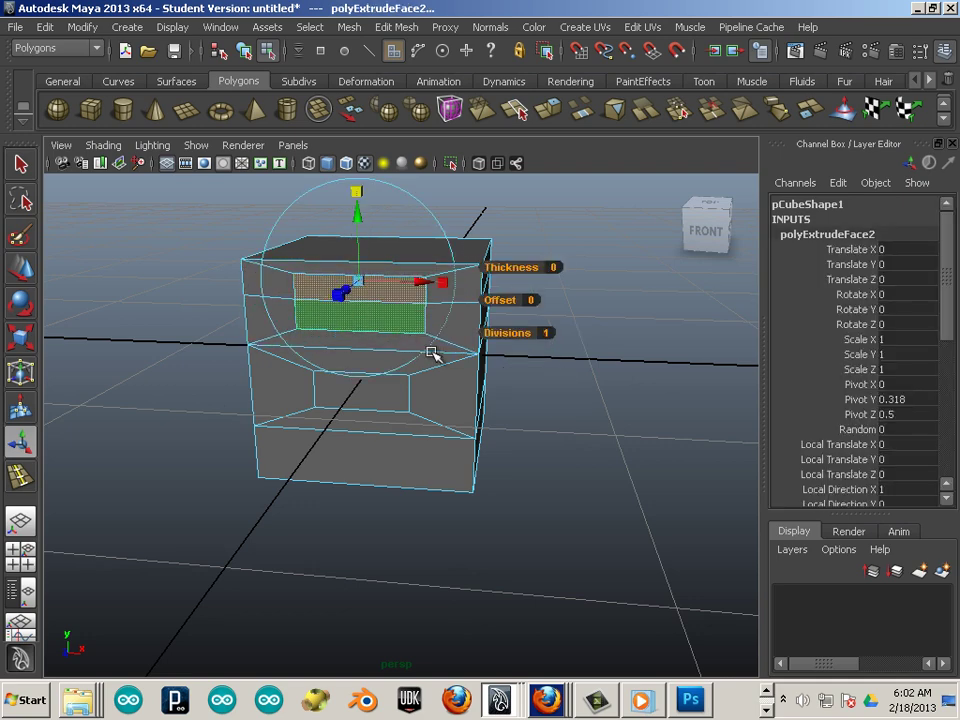
# - Select the face between the two lower edge loops on the cube's right side
pyautogui.keyDown('alt'); pyautogui.moveTo(432, 354); pyautogui.dragTo(460, 405); pyautogui.keyUp('alt')
pyautogui.click(460, 405)
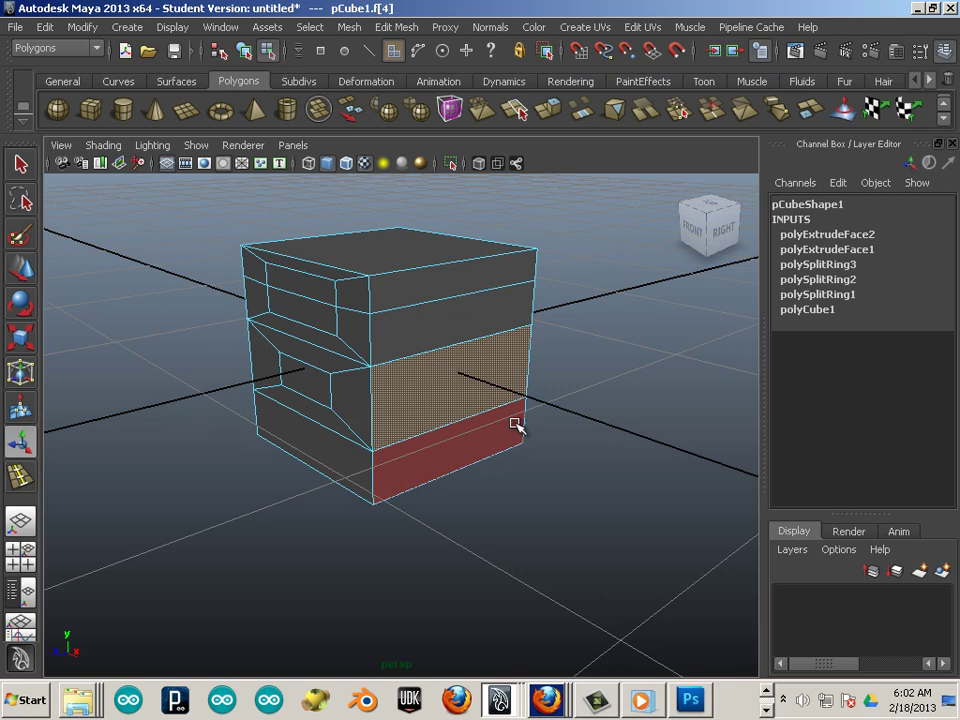
pyautogui.click(350, 28)
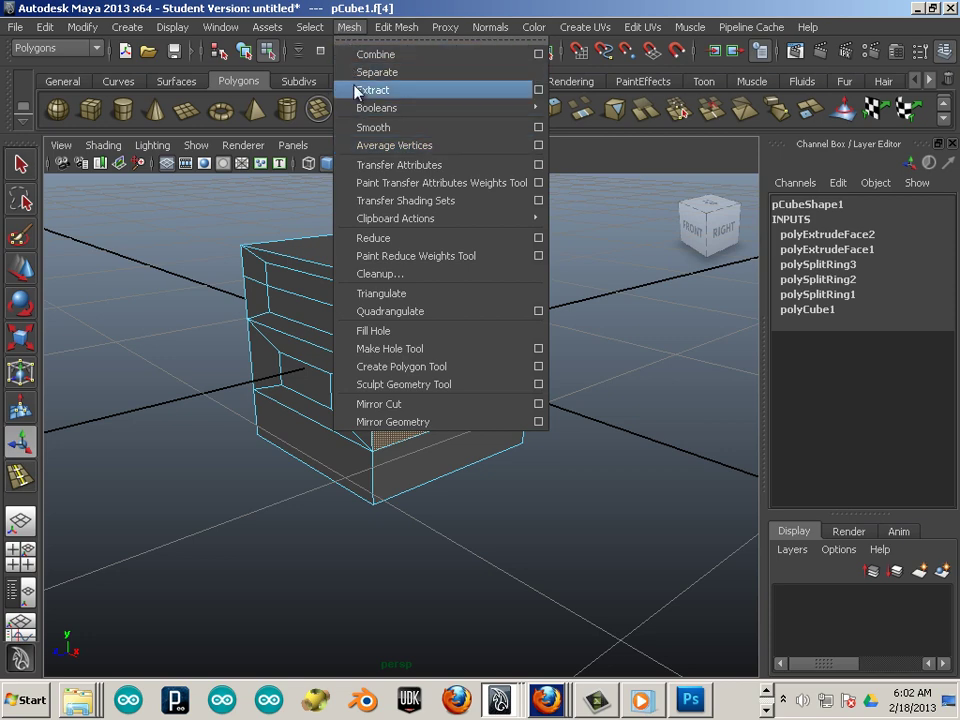
# - Open the Hotkey Editor and display the AverageVertex command in the Mesh category
pyautogui.click(220, 28)
pyautogui.click(220, 28)
pyautogui.click(220, 28)
pyautogui.moveTo(271, 127)
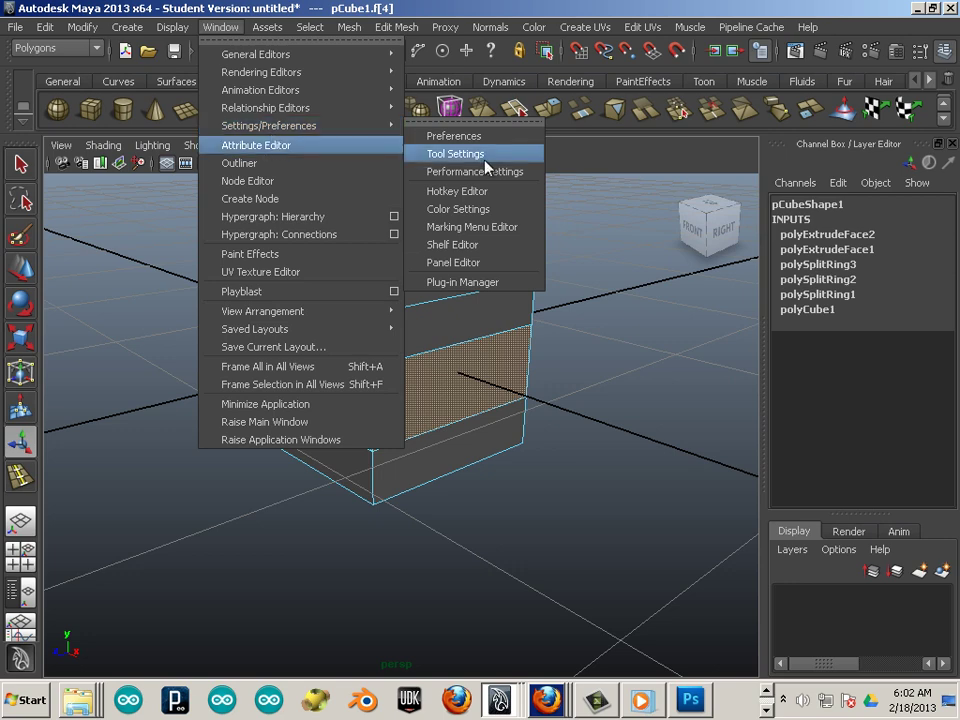
pyautogui.moveTo(386, 127)
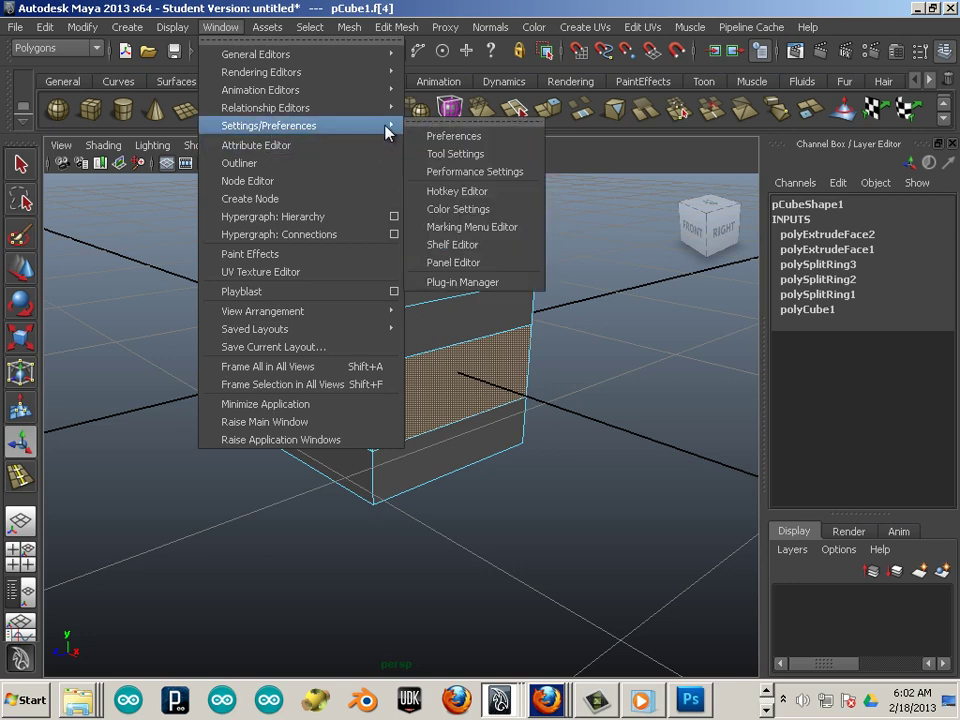
pyautogui.click(466, 190)
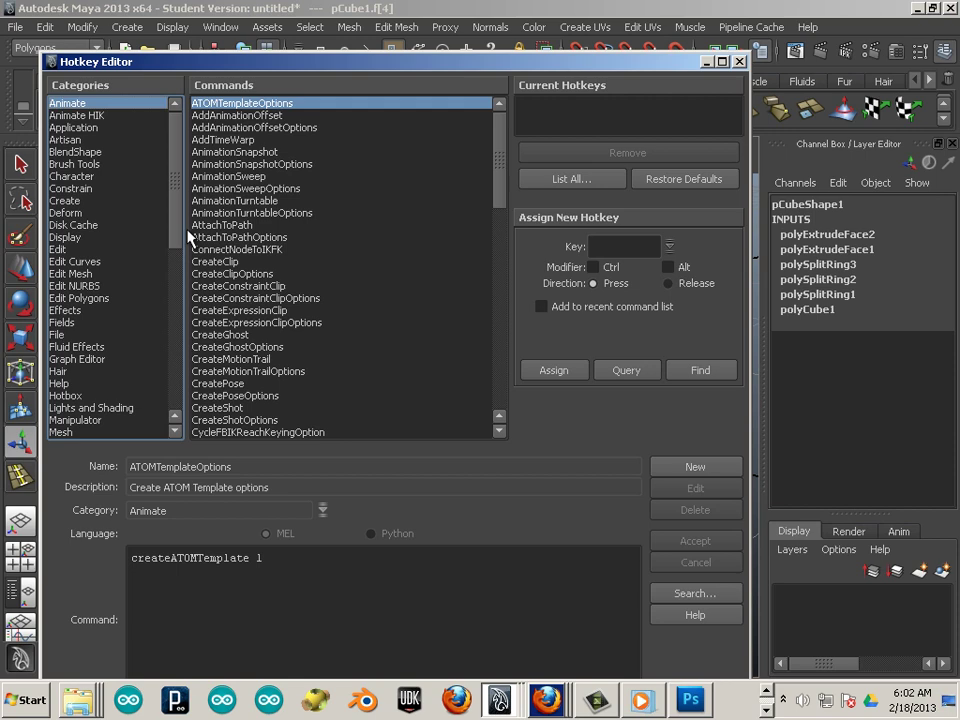
pyautogui.scroll(-4, 172, 222)
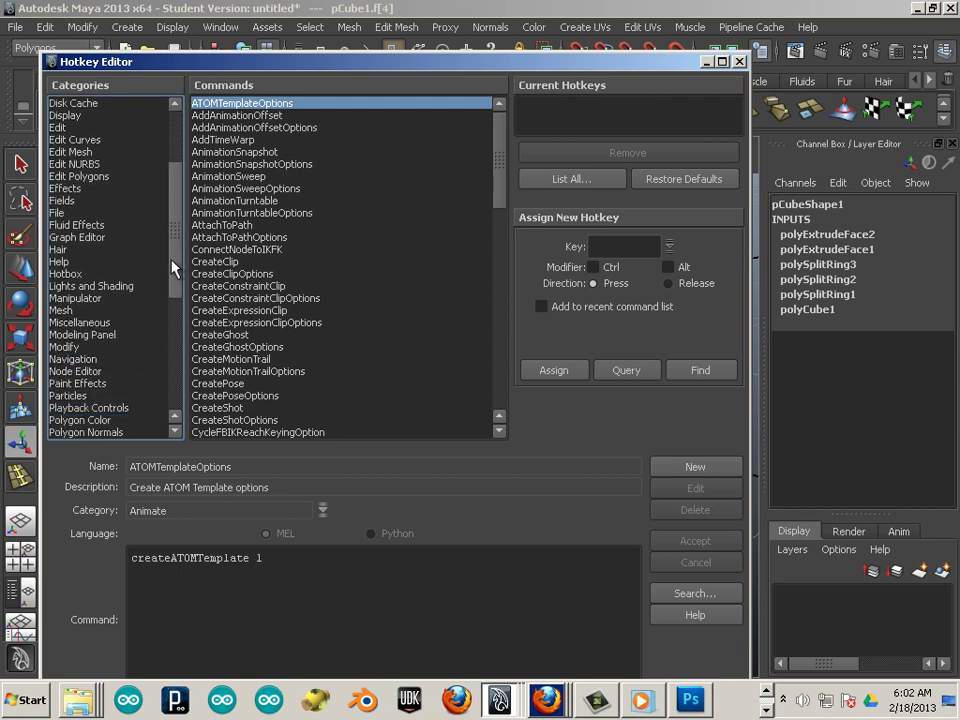
pyautogui.click(62, 298)
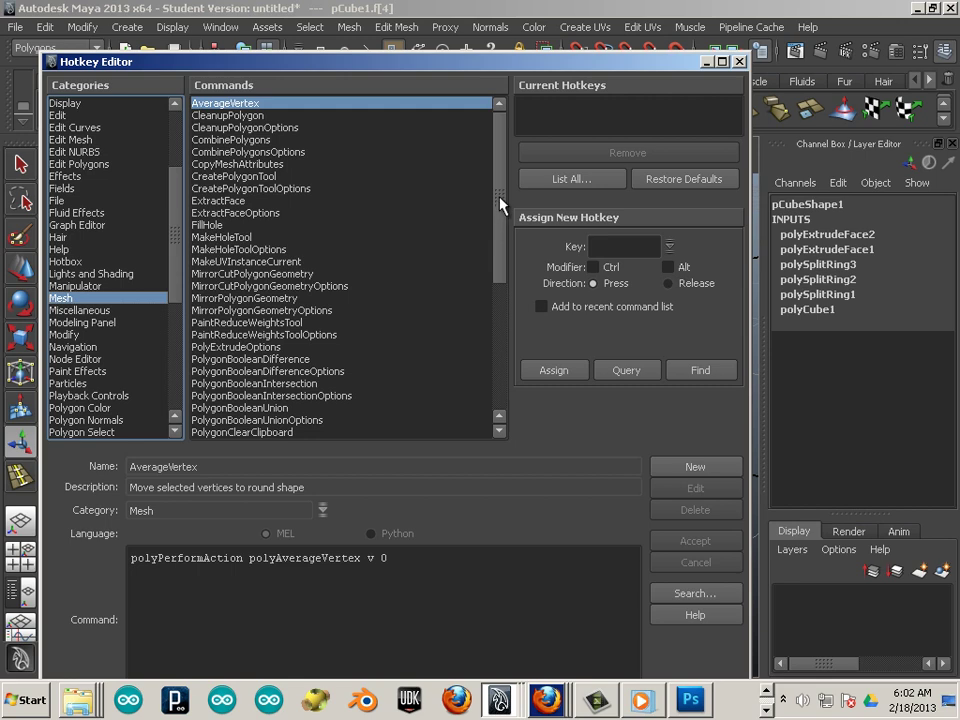
pyautogui.moveTo(500, 198)
pyautogui.mouseDown()
pyautogui.moveTo(509, 234)
pyautogui.moveTo(514, 197)
pyautogui.mouseUp()
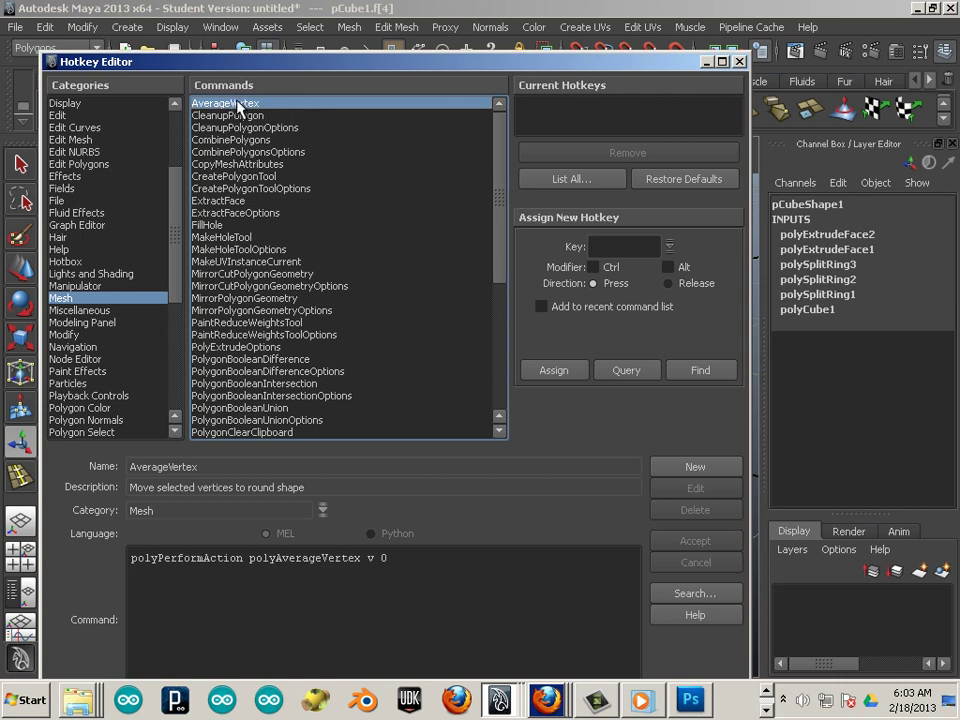
# - Assign Ctrl+a to the AverageVertex command, overriding the existing assignment, and close the Hotkey Editor
pyautogui.click(593, 268)
pyautogui.click(645, 245)
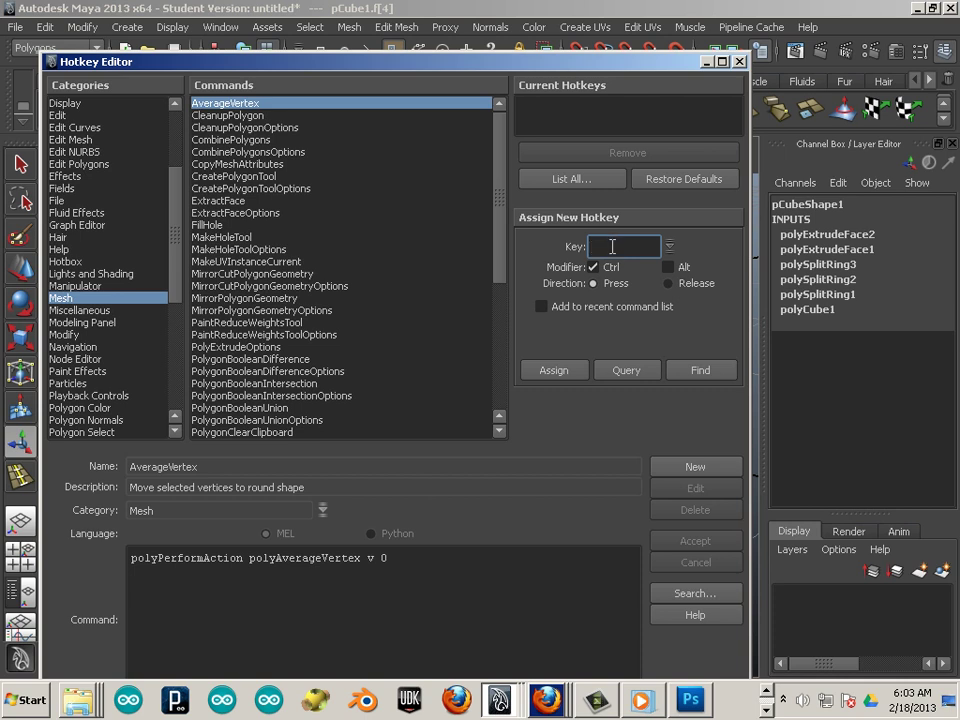
pyautogui.write('a')
pyautogui.click(556, 371)
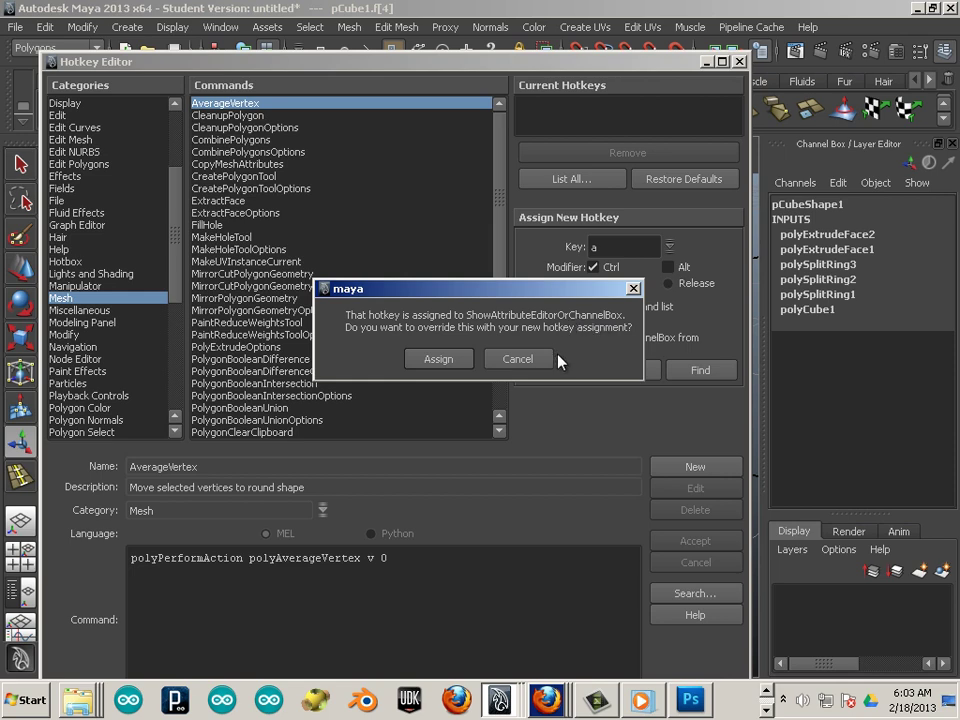
pyautogui.click(448, 362)
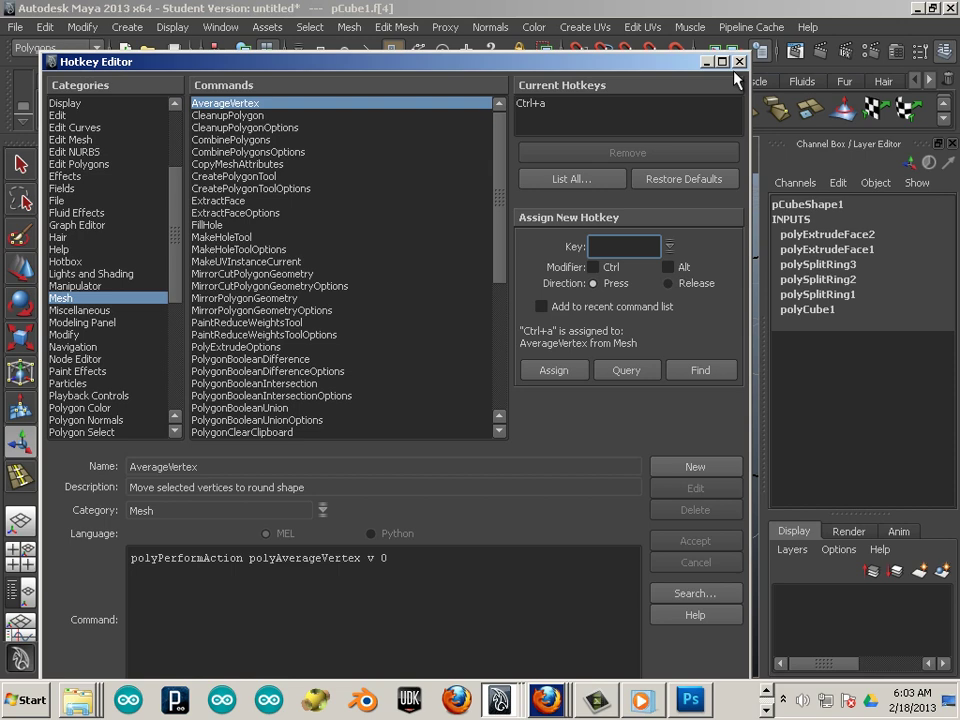
pyautogui.click(739, 61)
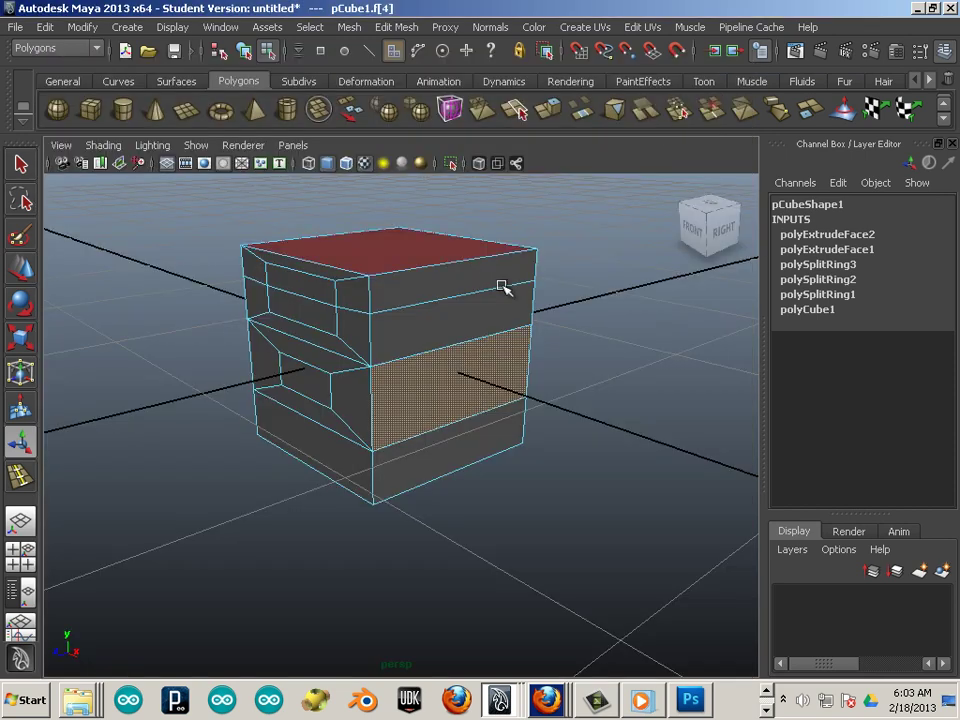
# - Select the three inset faces on the cube's front and average their vertices nine times
pyautogui.moveTo(429, 379)
pyautogui.keyDown('alt'); pyautogui.mouseDown()
pyautogui.moveTo(360, 360)
pyautogui.moveTo(403, 391)
pyautogui.moveTo(443, 392)
pyautogui.mouseUp(); pyautogui.keyUp('alt')
pyautogui.click(403, 386)
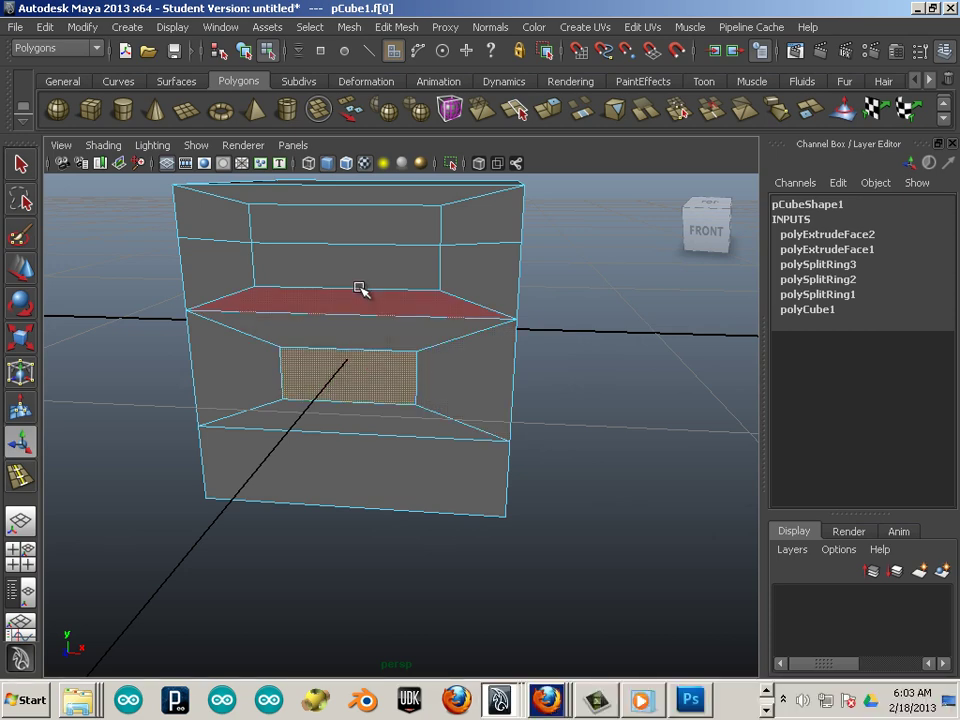
pyautogui.keyDown('shift'); pyautogui.click(358, 270); pyautogui.keyUp('shift')
pyautogui.keyDown('shift'); pyautogui.click(358, 230); pyautogui.keyUp('shift')
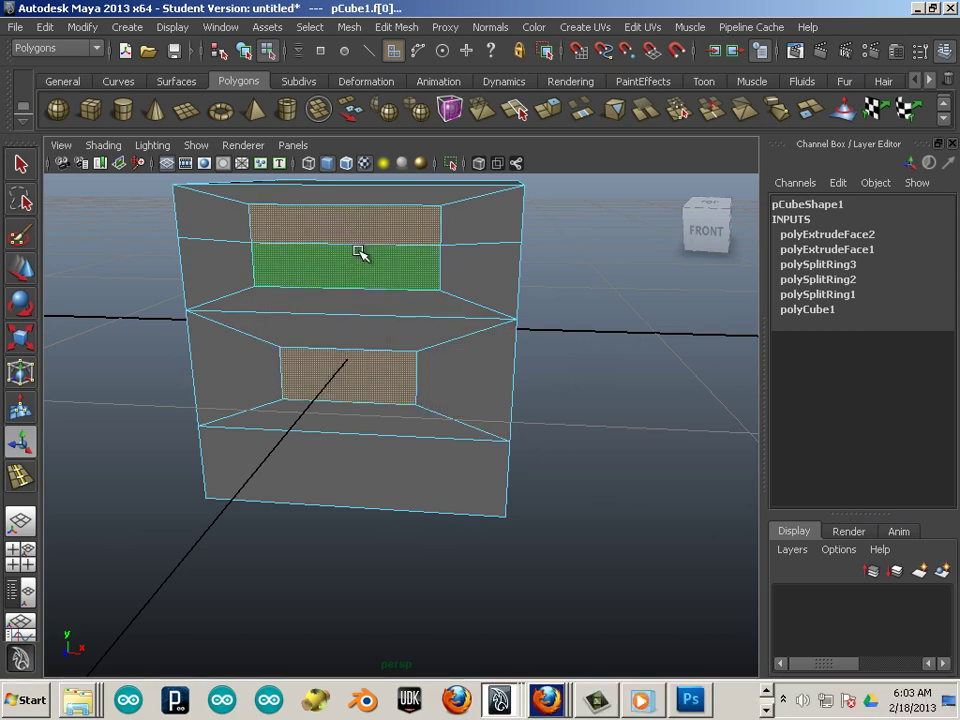
pyautogui.press('g')
pyautogui.press('g')
pyautogui.press('g')
pyautogui.press('g')
pyautogui.press('g')
pyautogui.press('g')
pyautogui.press('g')
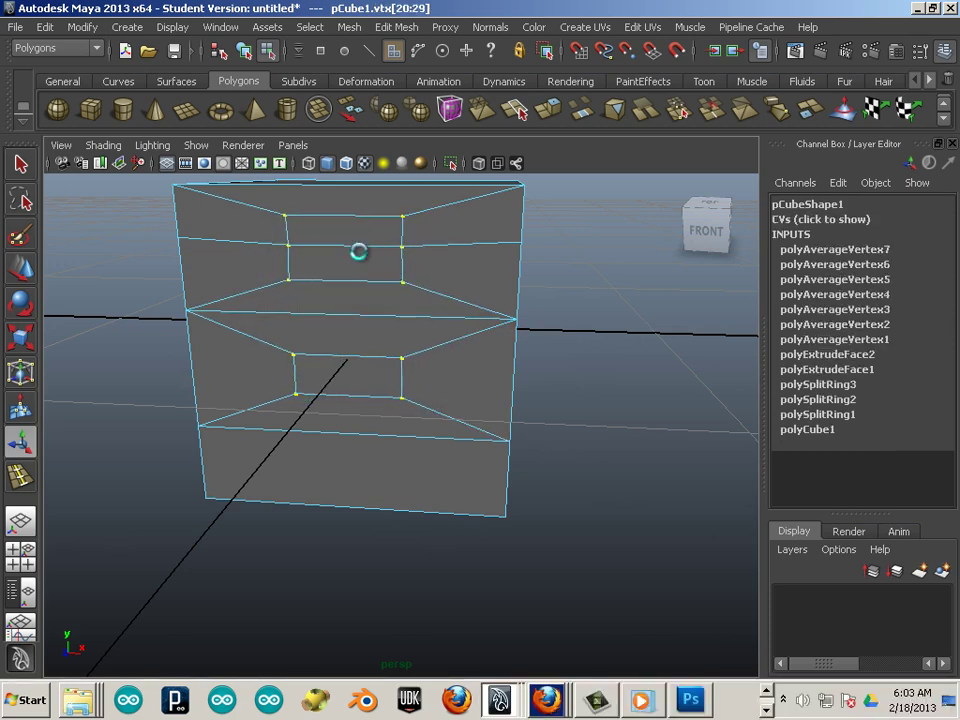
pyautogui.press('g')
pyautogui.press('g')
# - Extrude the two upper inset front faces together outward by about 0.74 units
pyautogui.keyDown('alt'); pyautogui.moveTo(360, 259); pyautogui.dragTo(315, 311); pyautogui.keyUp('alt')
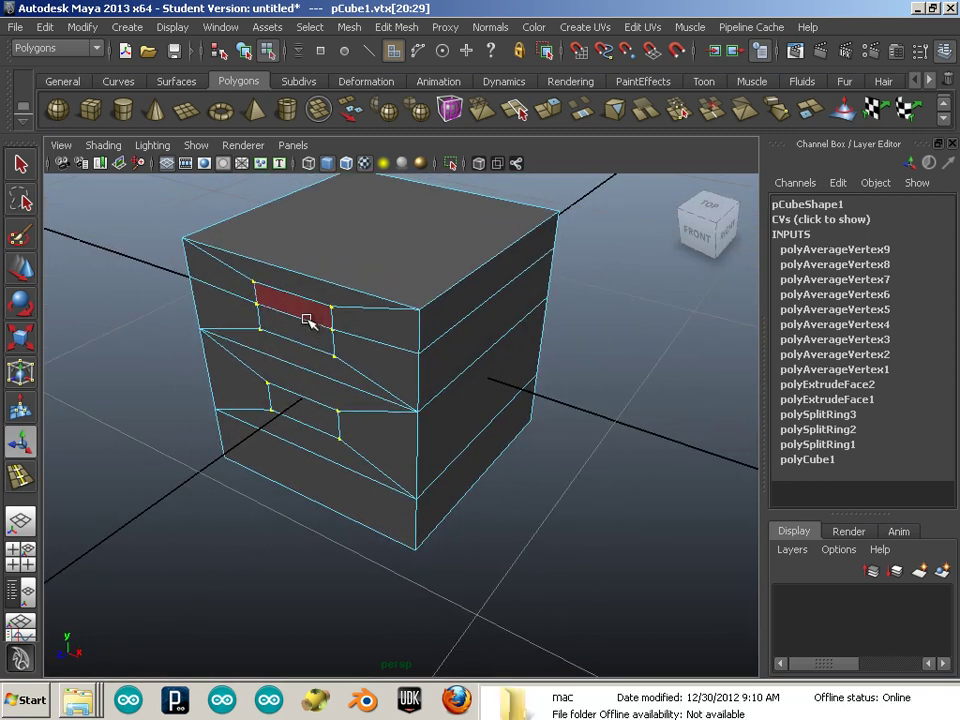
pyautogui.click(312, 332)
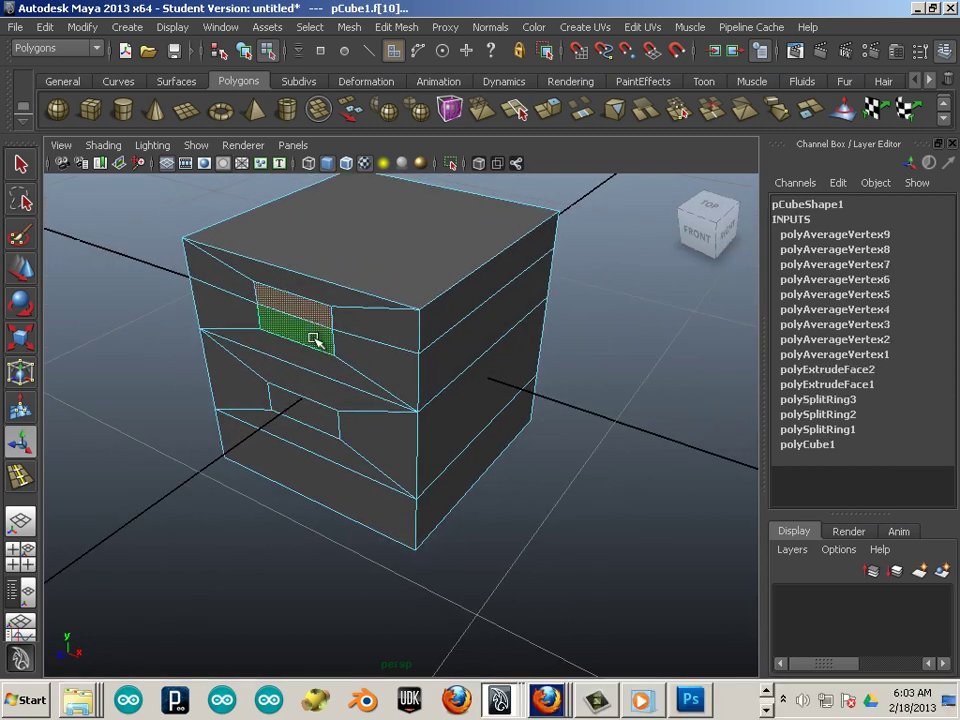
pyautogui.hotkey('ctrl', 'e')
pyautogui.moveTo(300, 332); pyautogui.dragTo(110, 420)
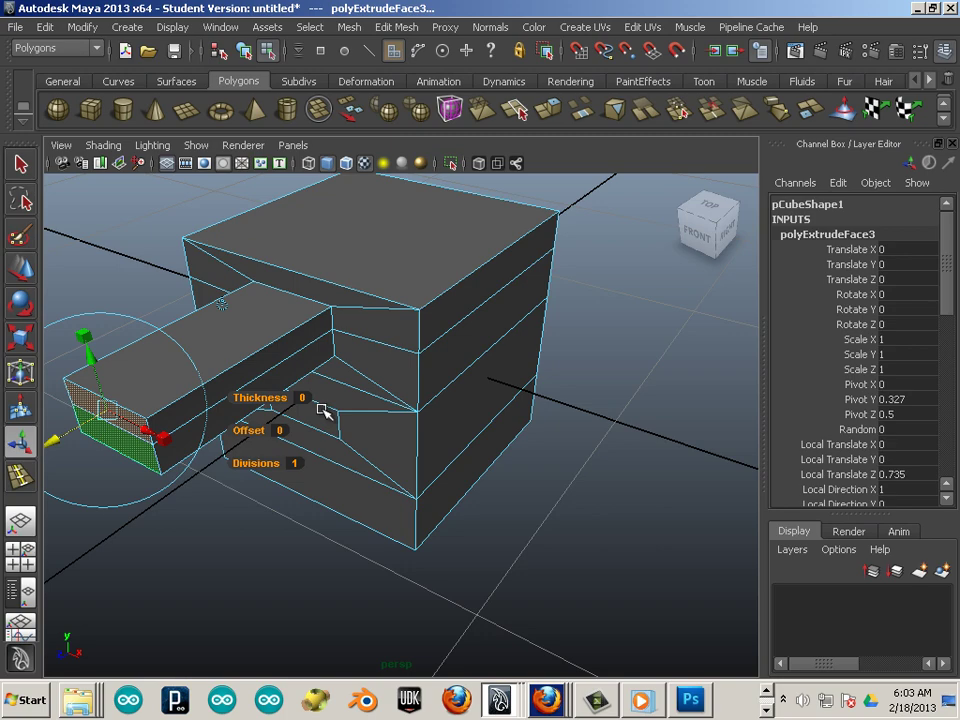
# - Average the vertices at the outer end of the extruded front block three times
pyautogui.keyDown('alt'); pyautogui.moveTo(322, 410); pyautogui.dragTo(322, 385); pyautogui.keyUp('alt')
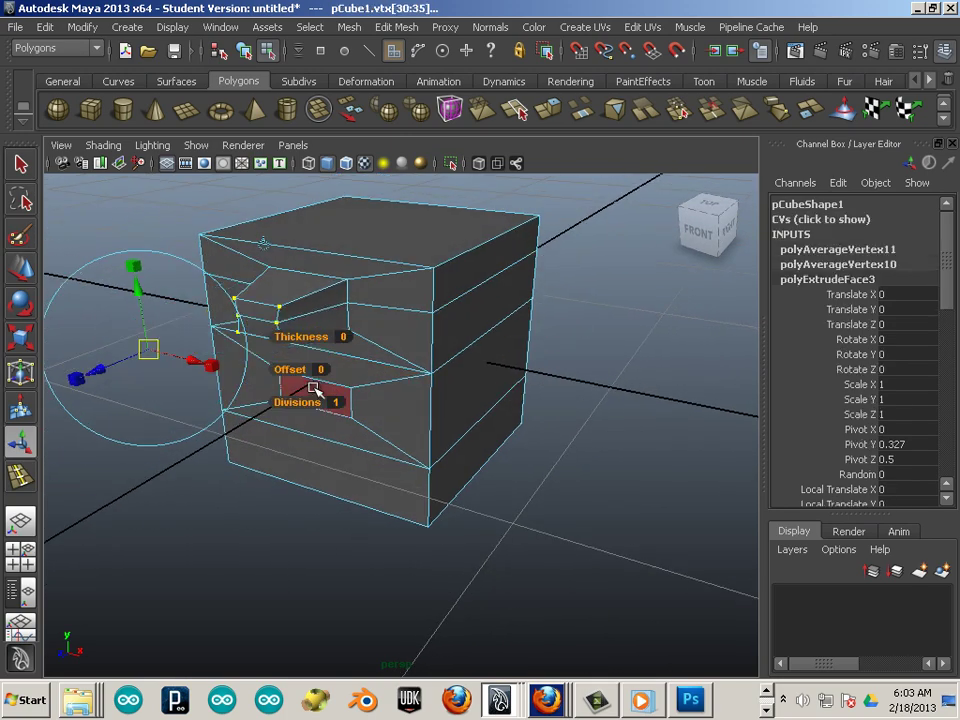
pyautogui.click(514, 433)
pyautogui.keyDown('alt'); pyautogui.moveTo(514, 433); pyautogui.dragTo(590, 425); pyautogui.keyUp('alt')
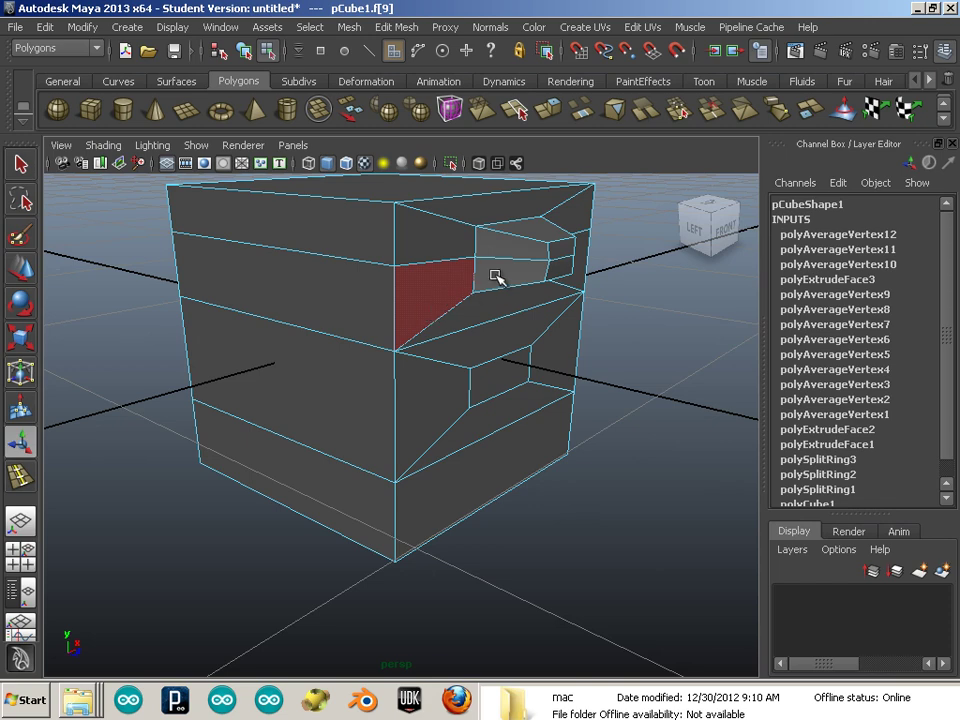
# - Return to object mode, select the whole cube and turn on Wireframe on Shaded in the viewport
pyautogui.press('F8')
pyautogui.click(495, 328)
pyautogui.keyDown('alt'); pyautogui.moveTo(611, 351); pyautogui.dragTo(505, 352); pyautogui.keyUp('alt')
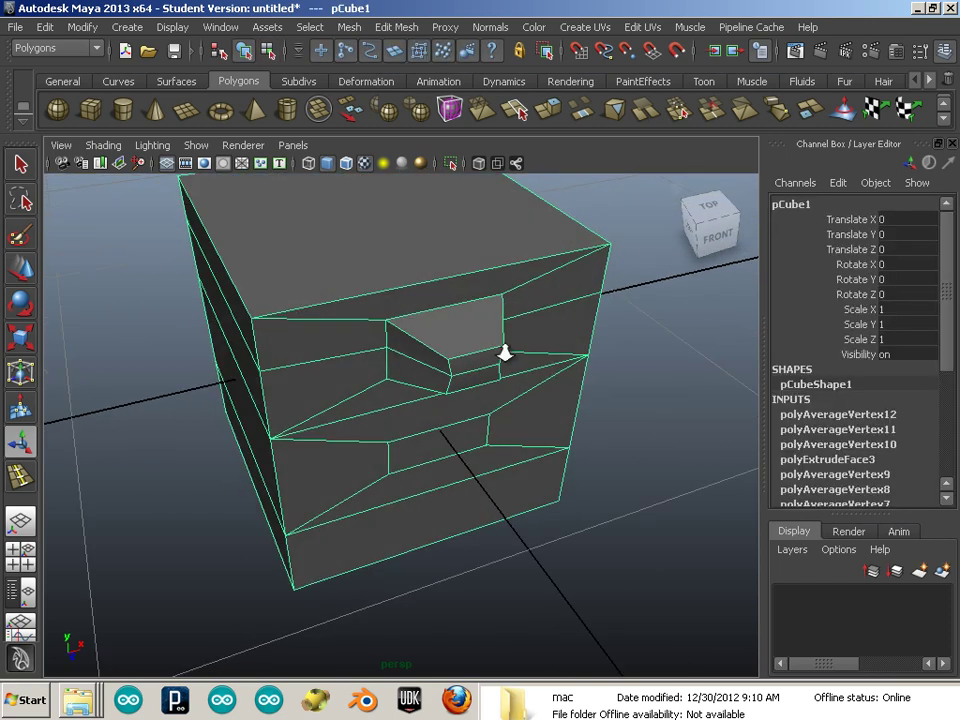
pyautogui.scroll(-3, 505, 352)
pyautogui.click(103, 146)
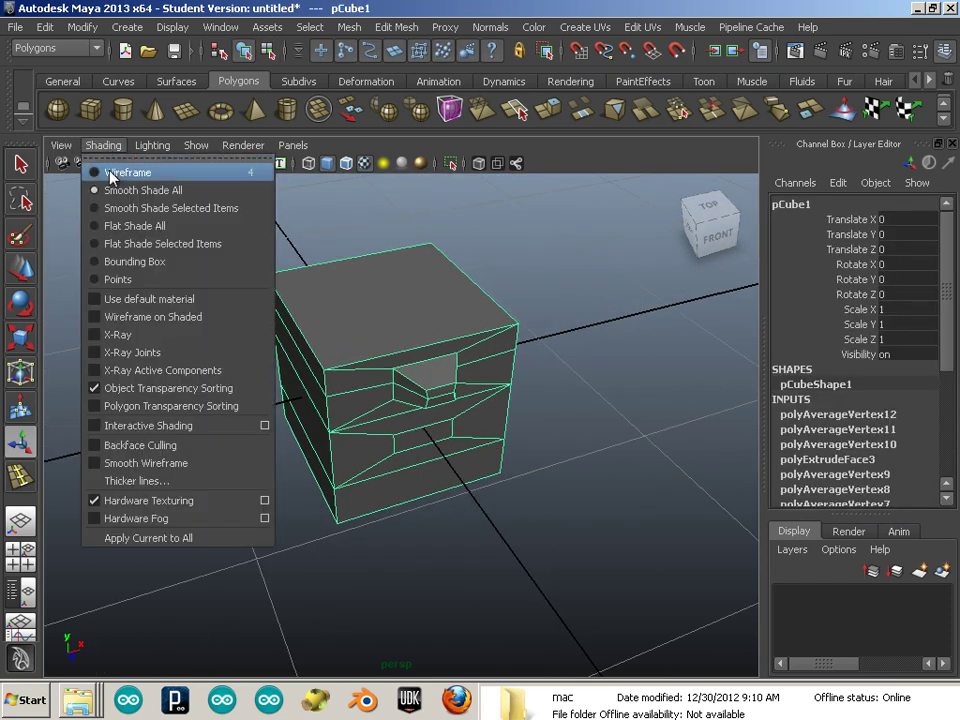
pyautogui.click(95, 317)
pyautogui.click(272, 379)
pyautogui.click(316, 362)
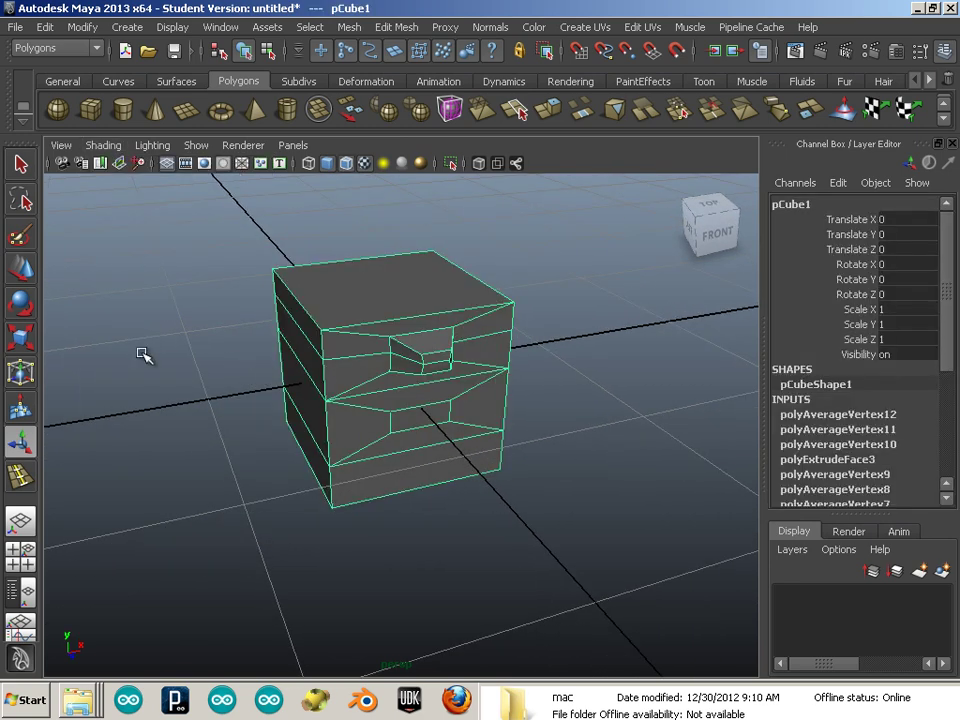
# - Turn on Backface Culling in the viewport and inspect the cube's front and right sides
pyautogui.keyDown('alt'); pyautogui.moveTo(141, 356); pyautogui.dragTo(120, 176); pyautogui.keyUp('alt')
pyautogui.click(98, 145)
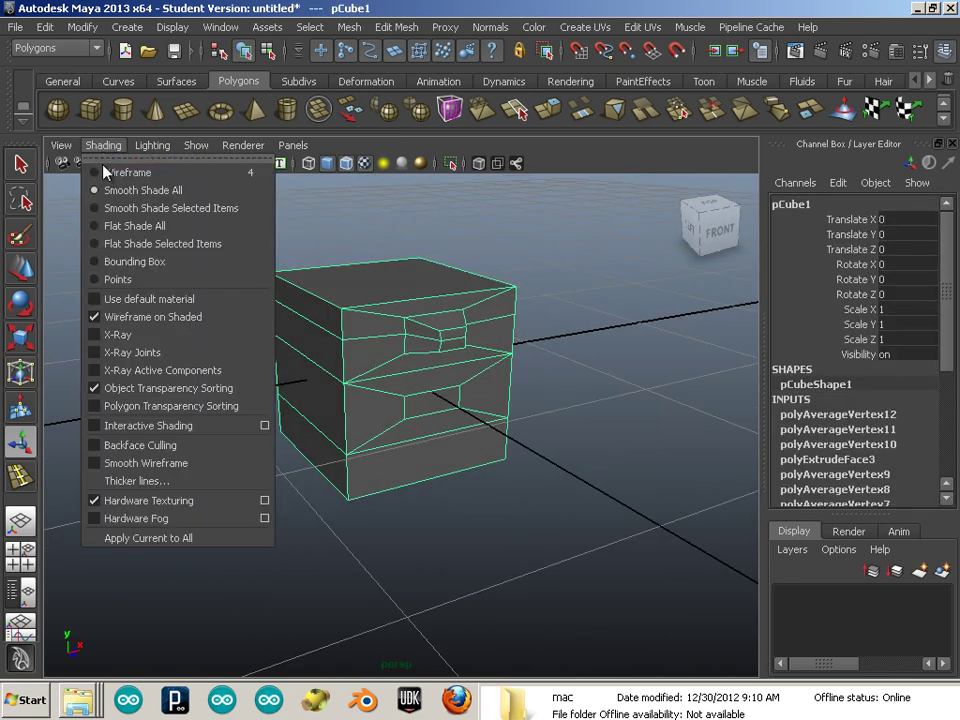
pyautogui.click(96, 445)
pyautogui.moveTo(369, 551)
pyautogui.keyDown('alt'); pyautogui.mouseDown()
pyautogui.moveTo(274, 553)
pyautogui.moveTo(292, 549)
pyautogui.mouseUp(); pyautogui.keyUp('alt')
pyautogui.keyDown('alt'); pyautogui.moveTo(292, 549); pyautogui.dragTo(251, 561, button='middle'); pyautogui.keyUp('alt')
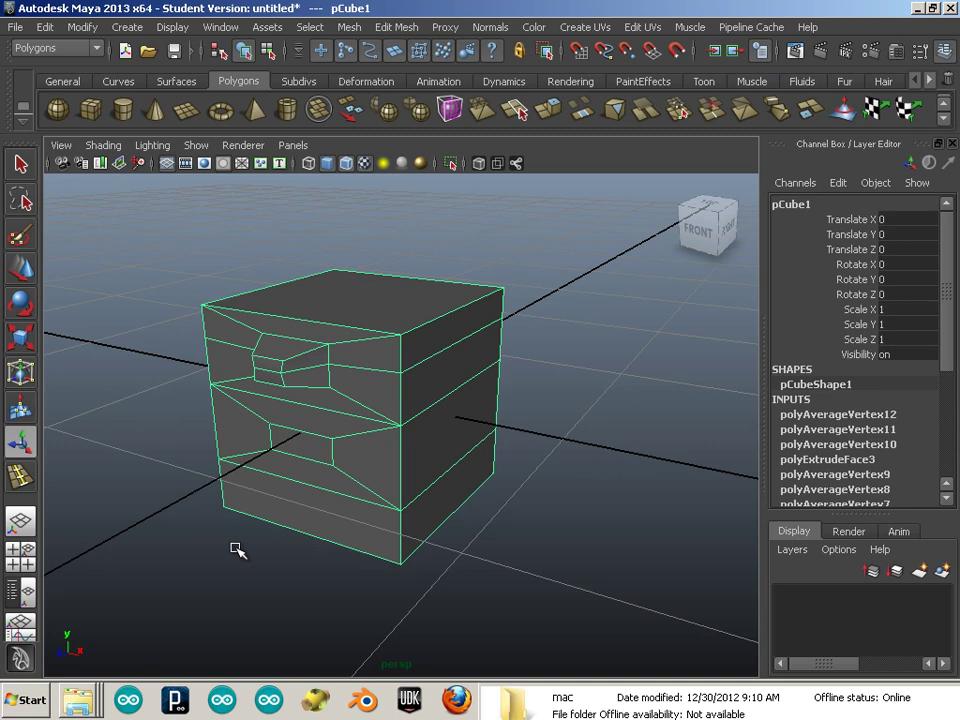
pyautogui.keyDown('alt'); pyautogui.moveTo(242, 549); pyautogui.dragTo(356, 536); pyautogui.keyUp('alt')
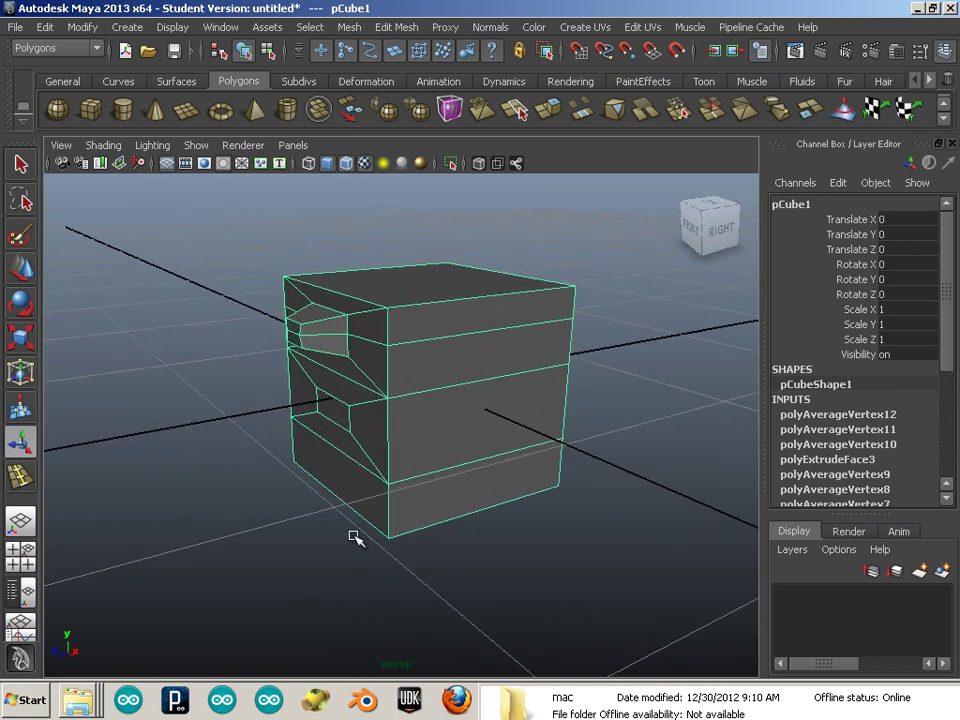